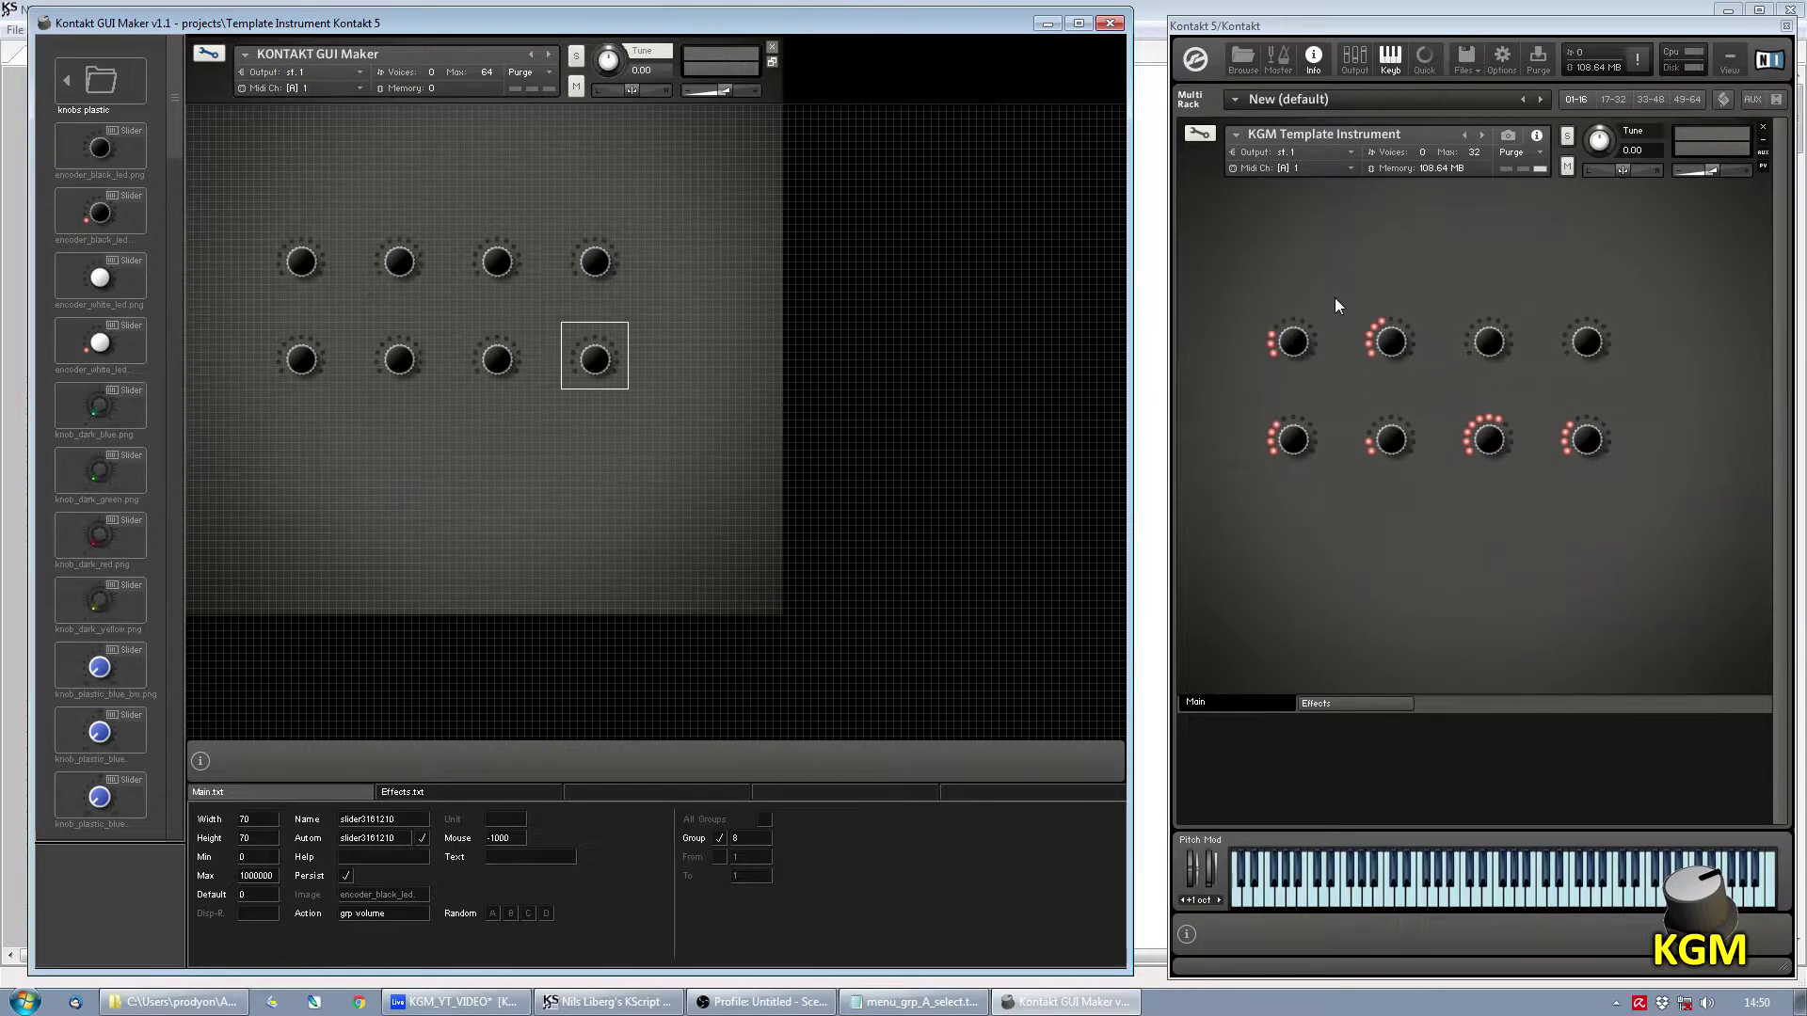
Bring the menu_grp_A_select.txt menu definition up in Notepad.
click(892, 989)
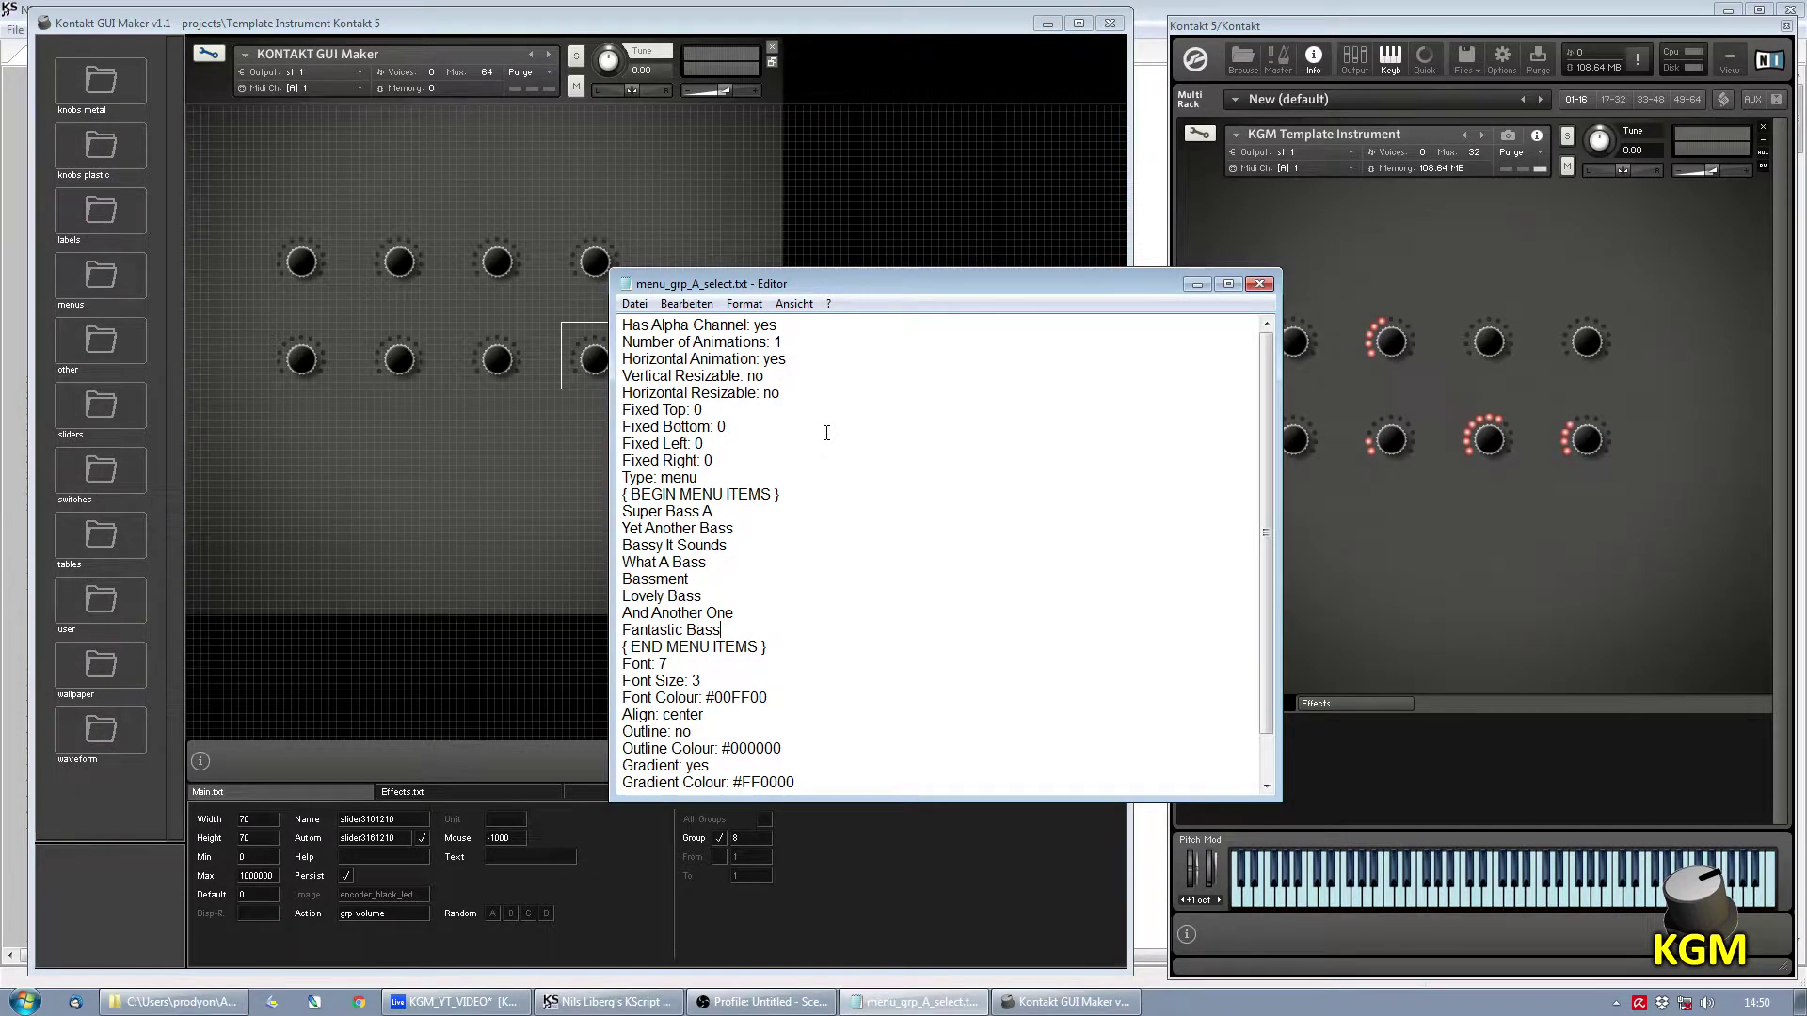
Change the Action path's group letter to B and save a copy as menu_grp_B_select.txt.
click(744, 623)
drag(987, 274, 908, 202)
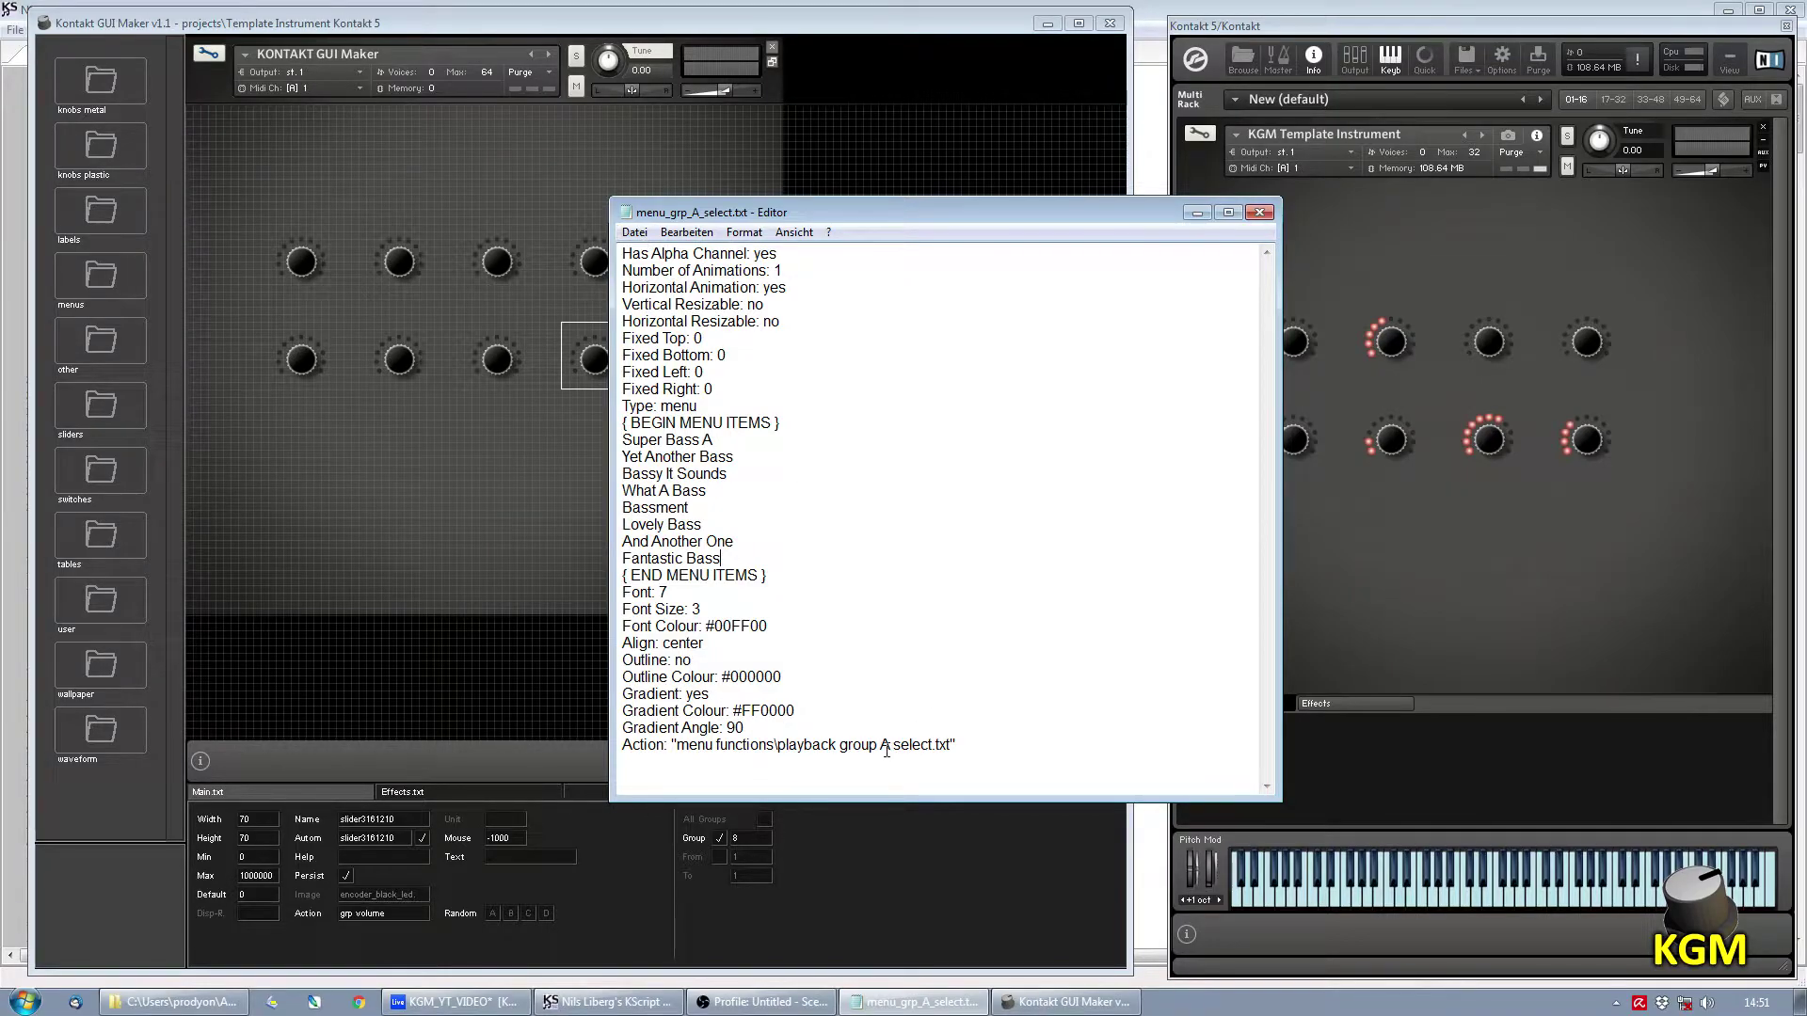
drag(892, 744, 880, 744)
text(B)
click(640, 235)
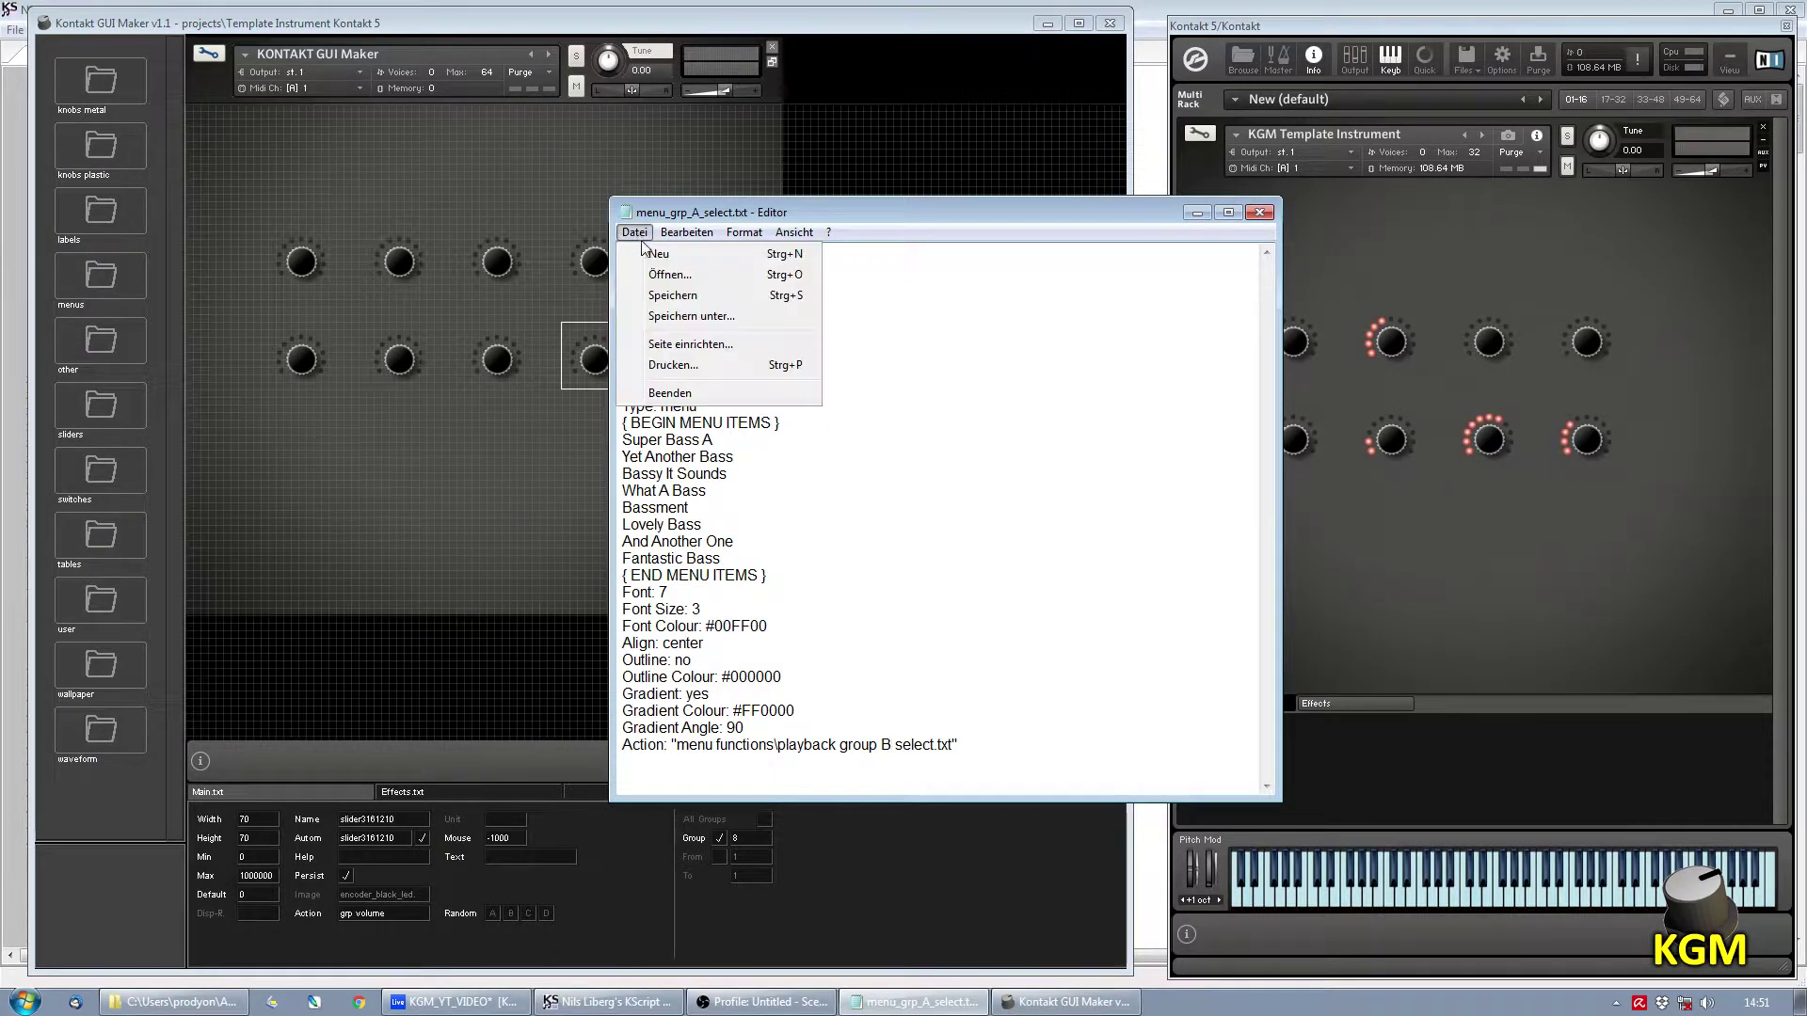
click(692, 316)
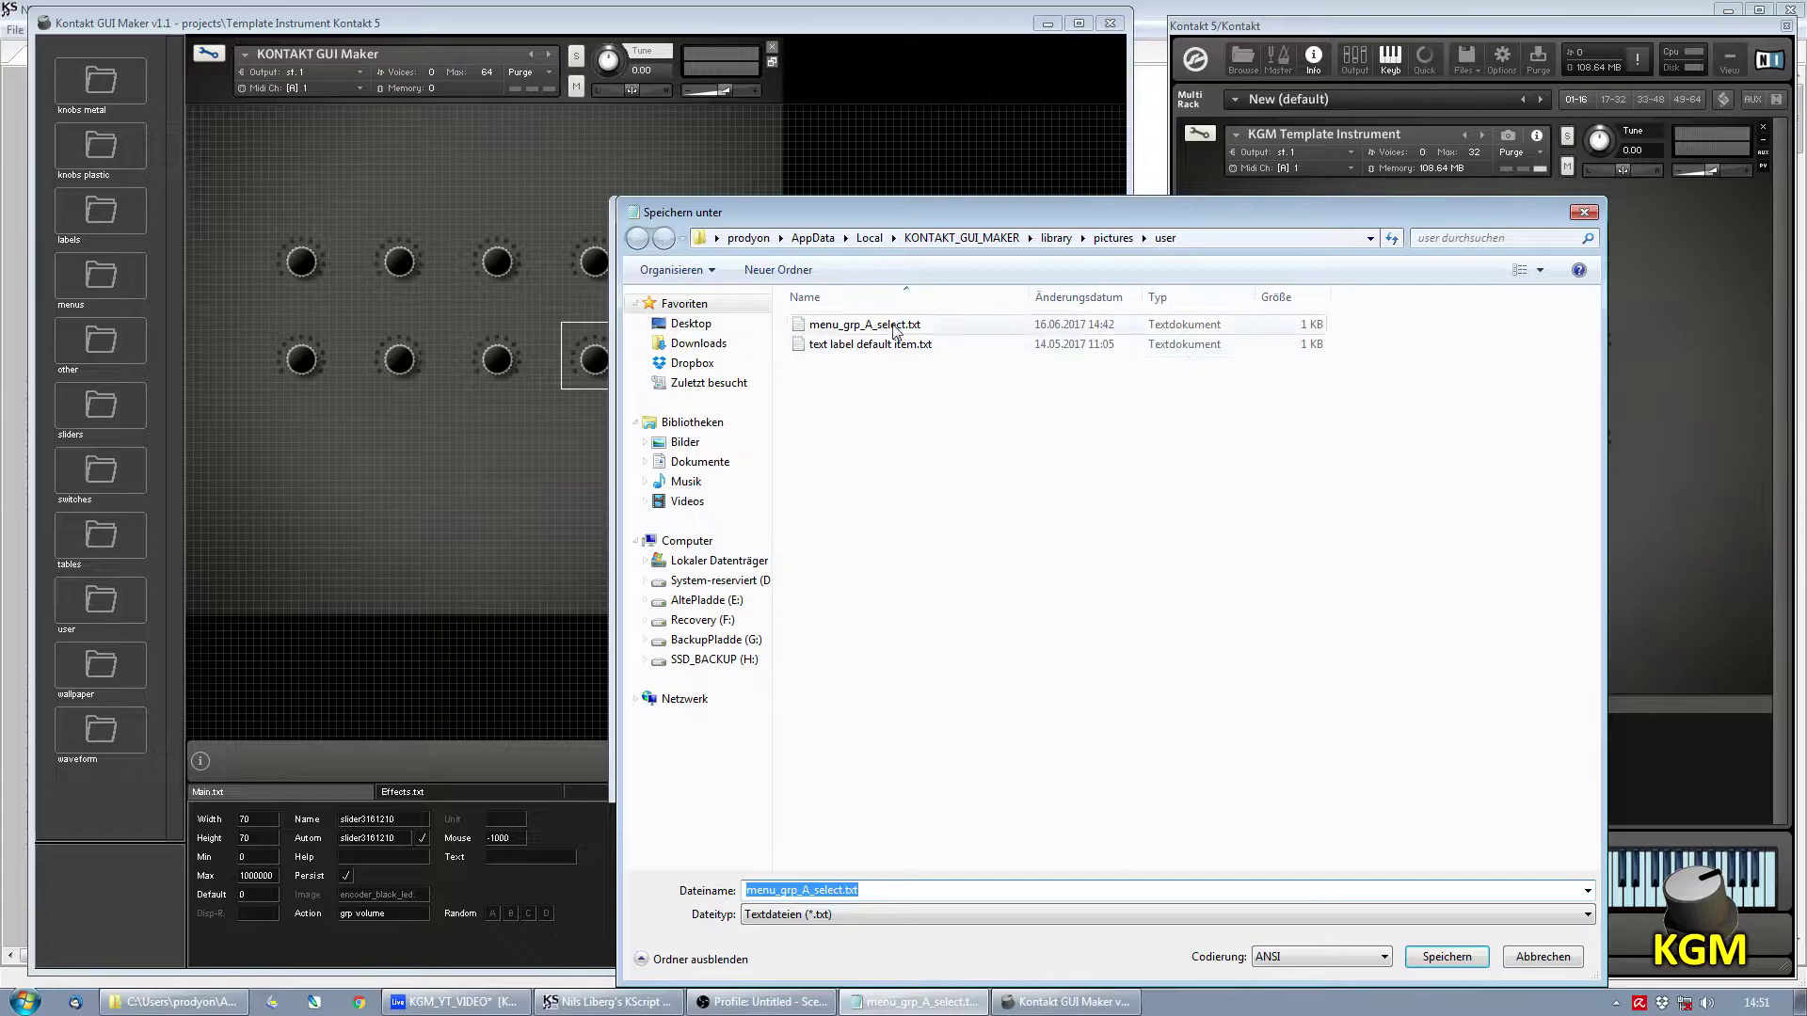
click(807, 895)
key(BackSpace)
text(B)
key(Return)
Change the Action letter to C and save another copy as menu_grp_C_select.txt.
click(889, 744)
key(BackSpace)
text(C select.txt")
click(634, 231)
click(696, 314)
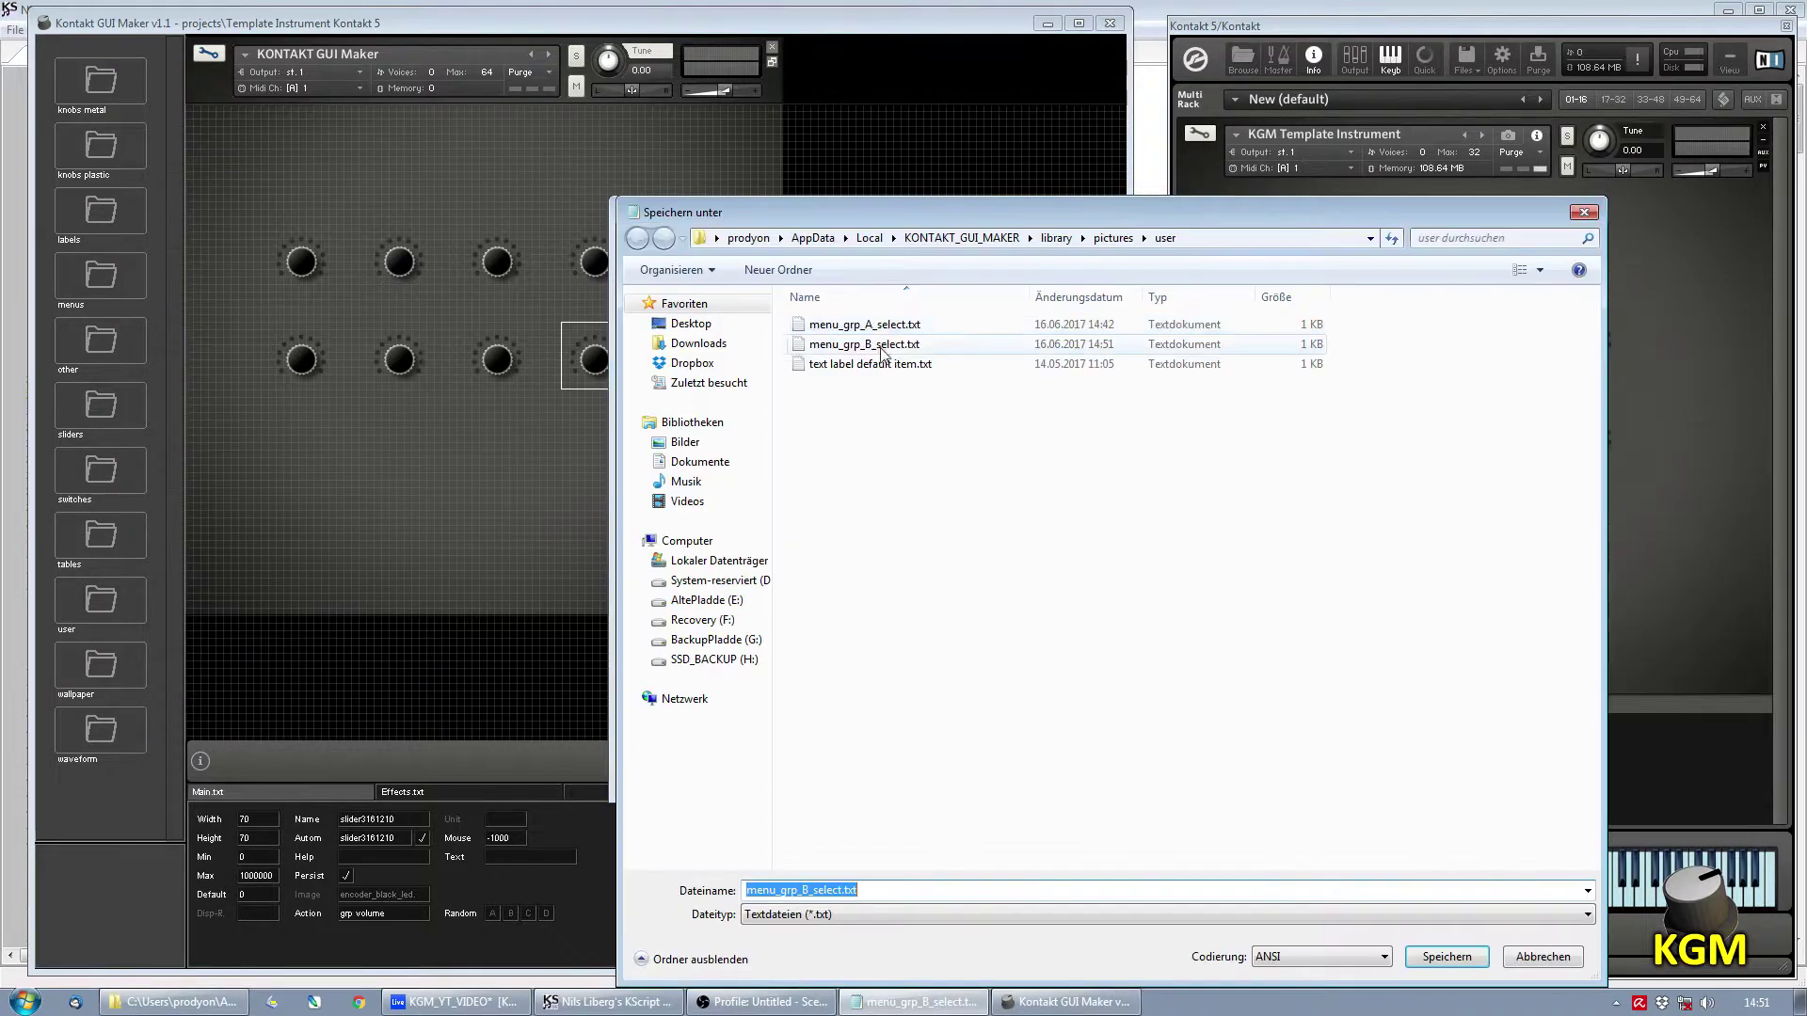
click(806, 891)
key(BackSpace)
text(C)
key(Return)
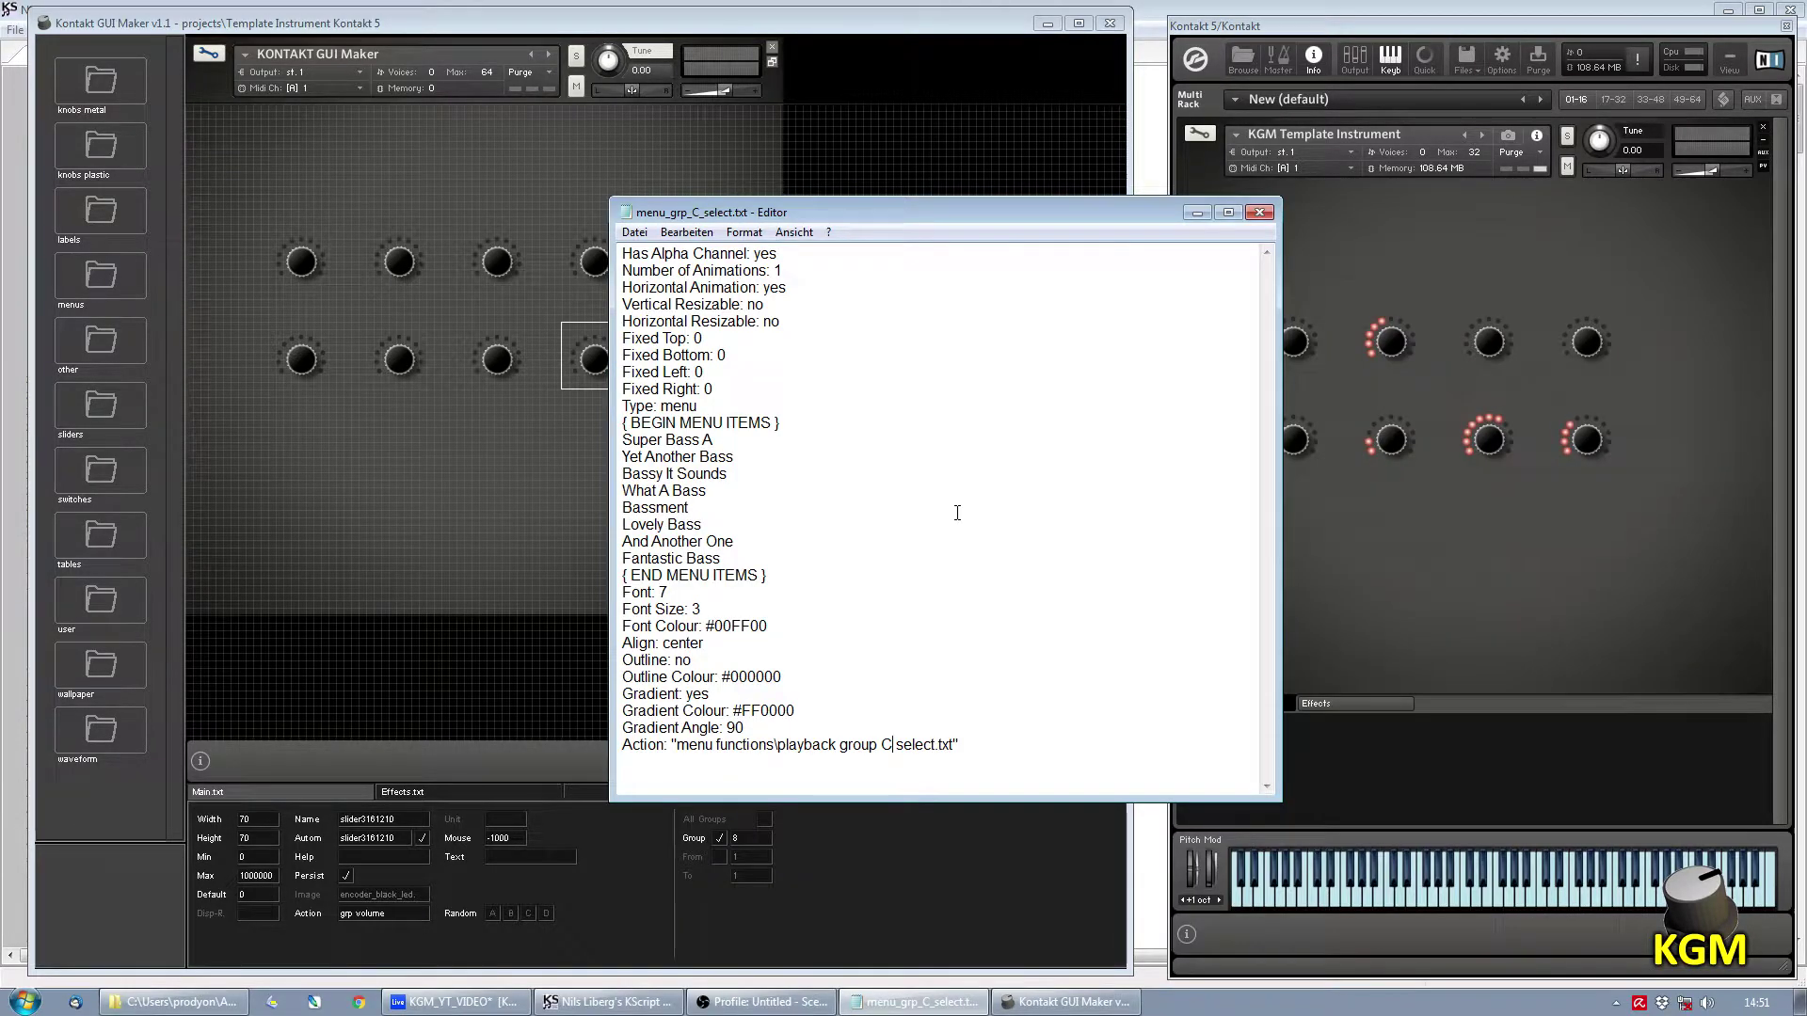
Duplicate menu_grp_A_select.png and rename the first copy to menu_grp_B_select.png.
key(alt+Tab)
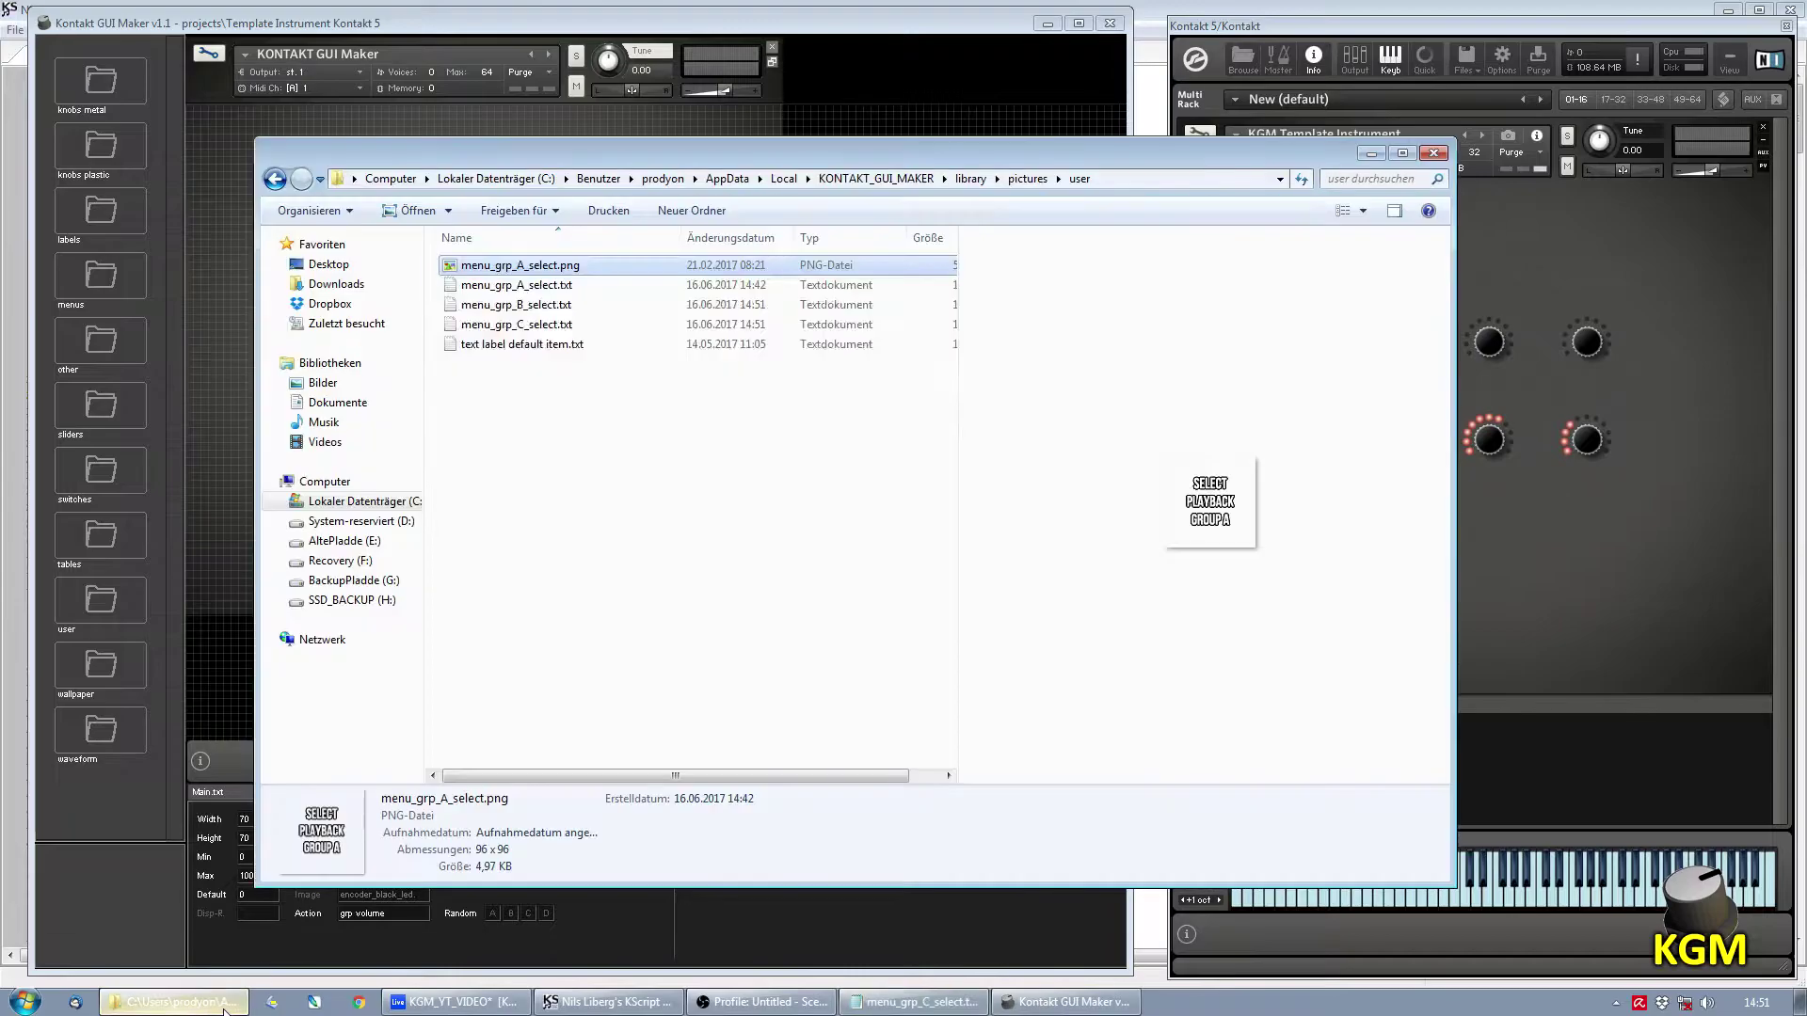
click(632, 465)
click(560, 267)
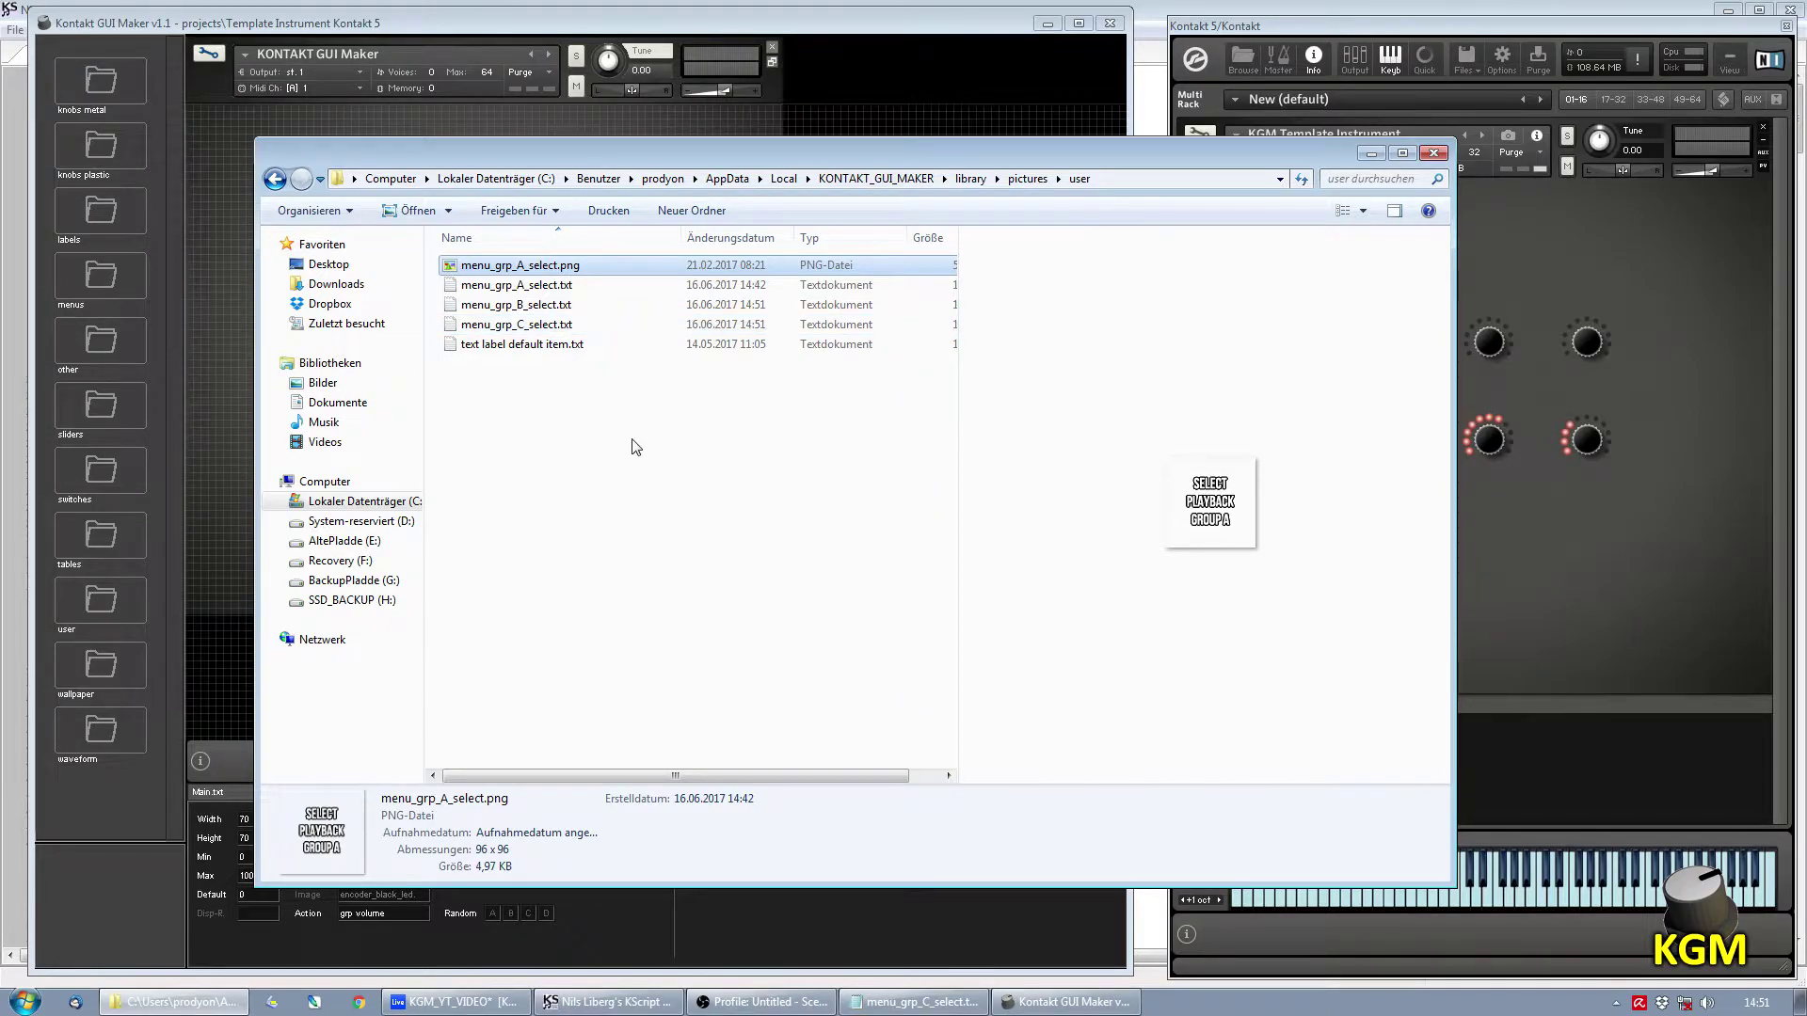
key(ctrl+c)
key(ctrl+v)
key(ctrl+v)
click(518, 285)
key(F2)
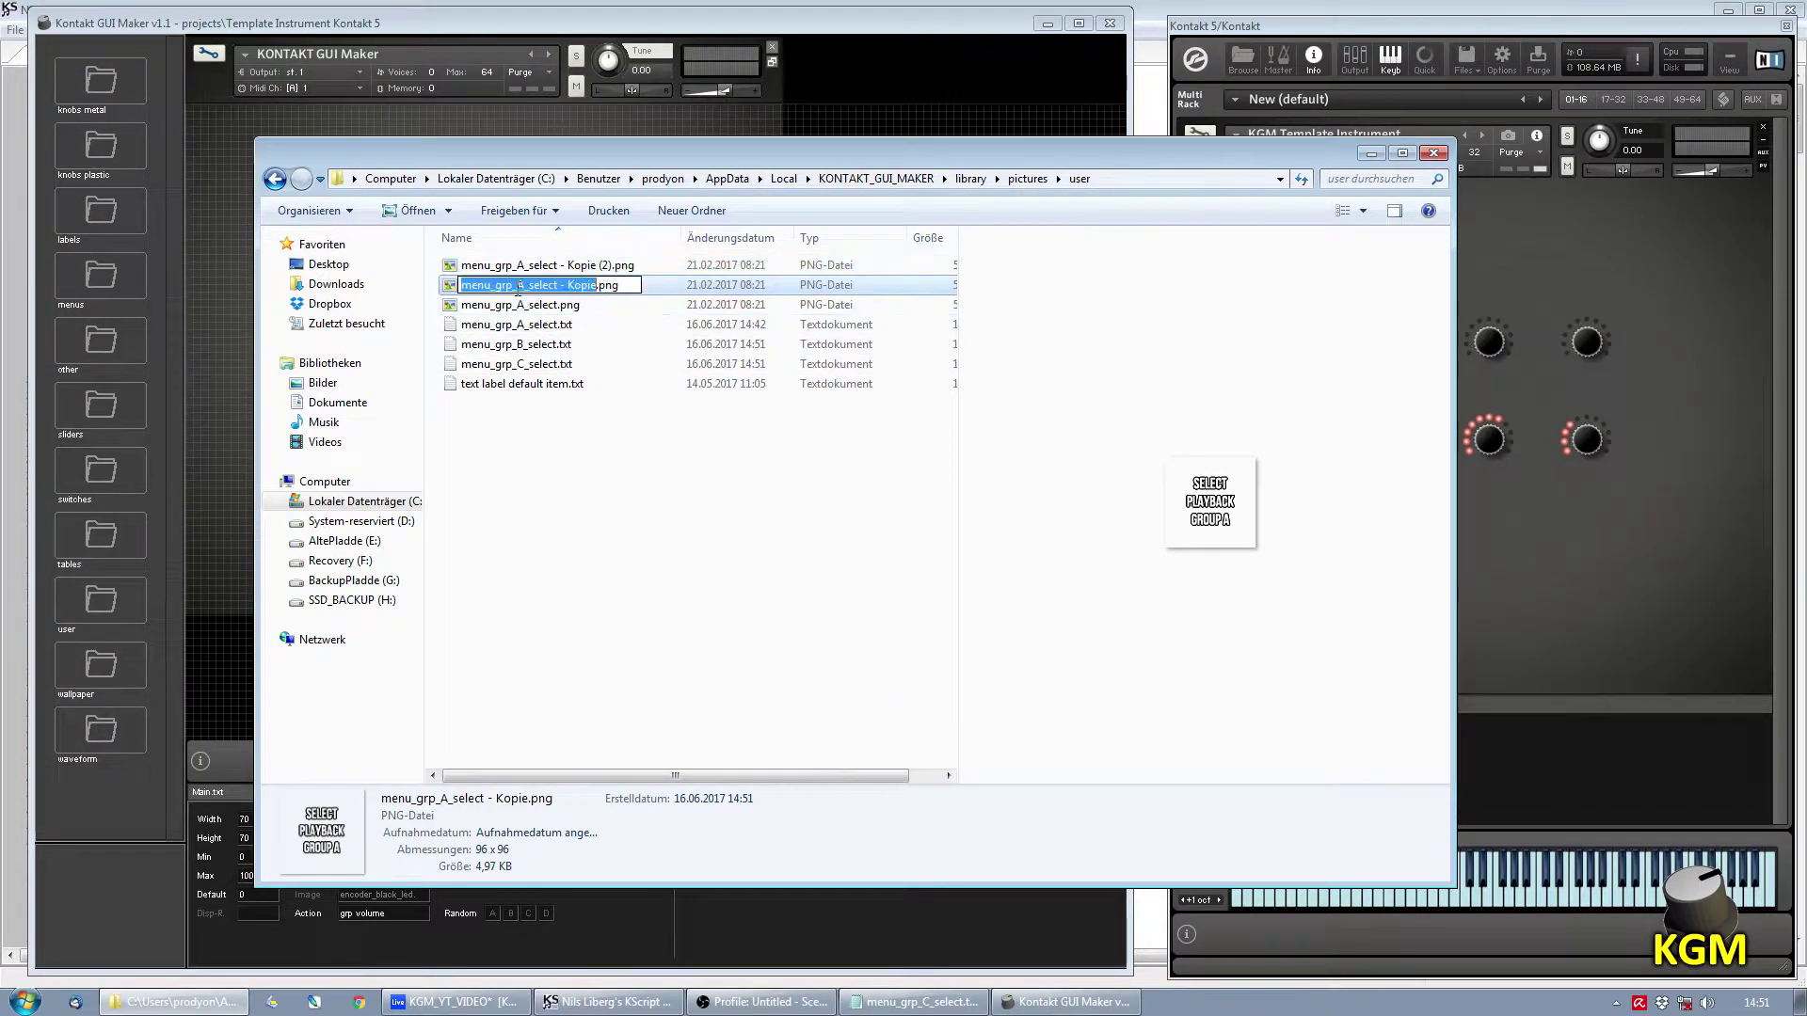
text(menu_grp_B_s)
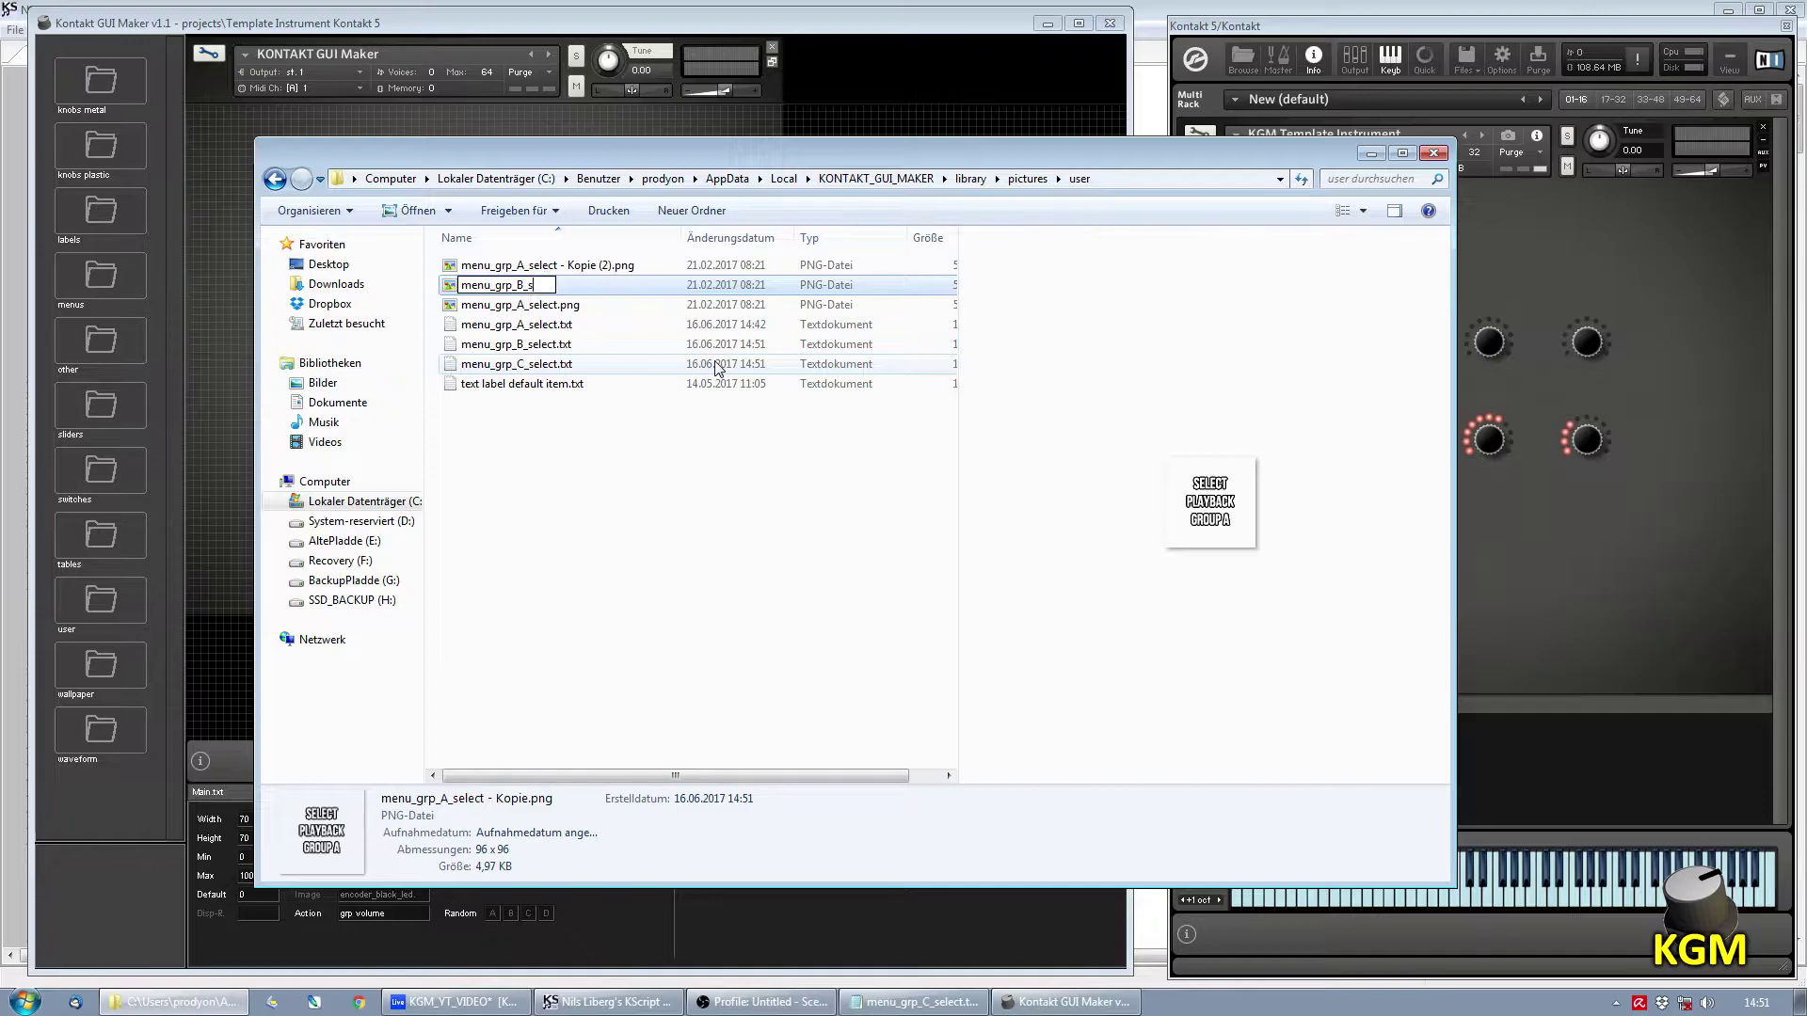
text(elect)
key(Return)
Rename the remaining copy to menu_grp_C_select.png.
key(End)
key(Home)
key(F2)
text(menu_grp_C_select)
key(Return)
click(599, 492)
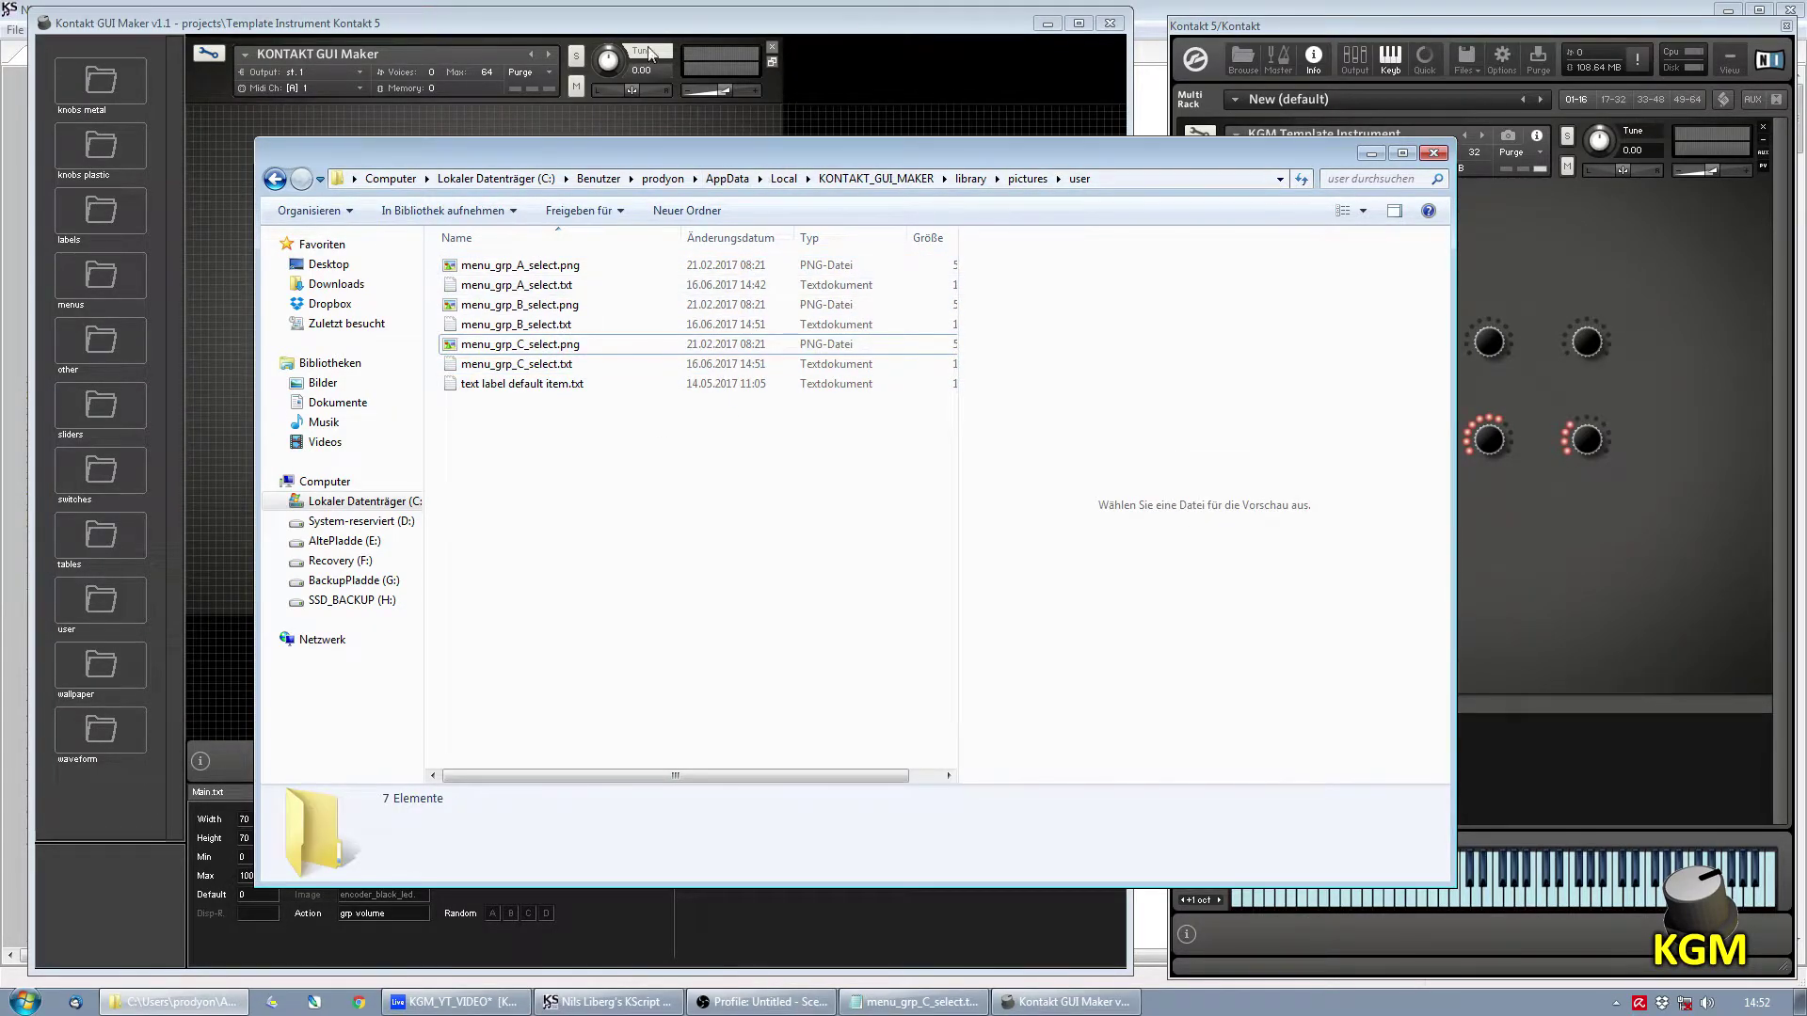
Drag the group A, B and C menus from the user folder onto the canvas, deleting an extra copy.
click(597, 24)
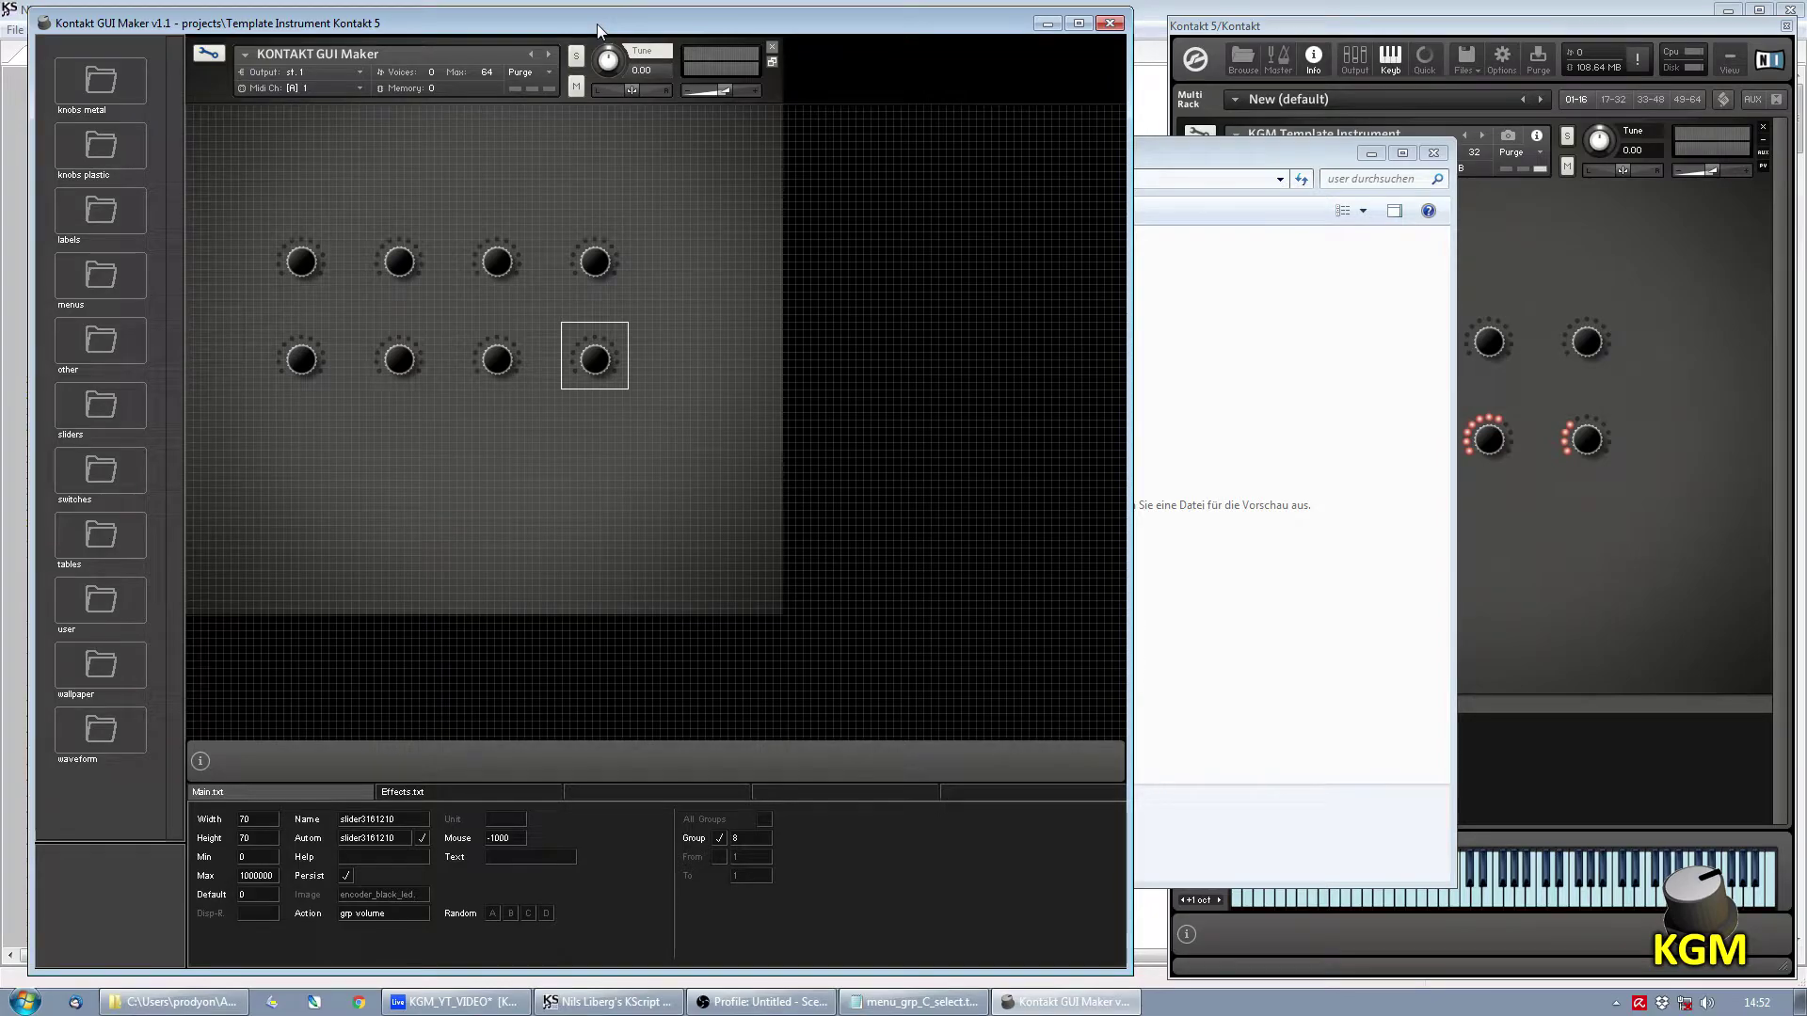
click(111, 595)
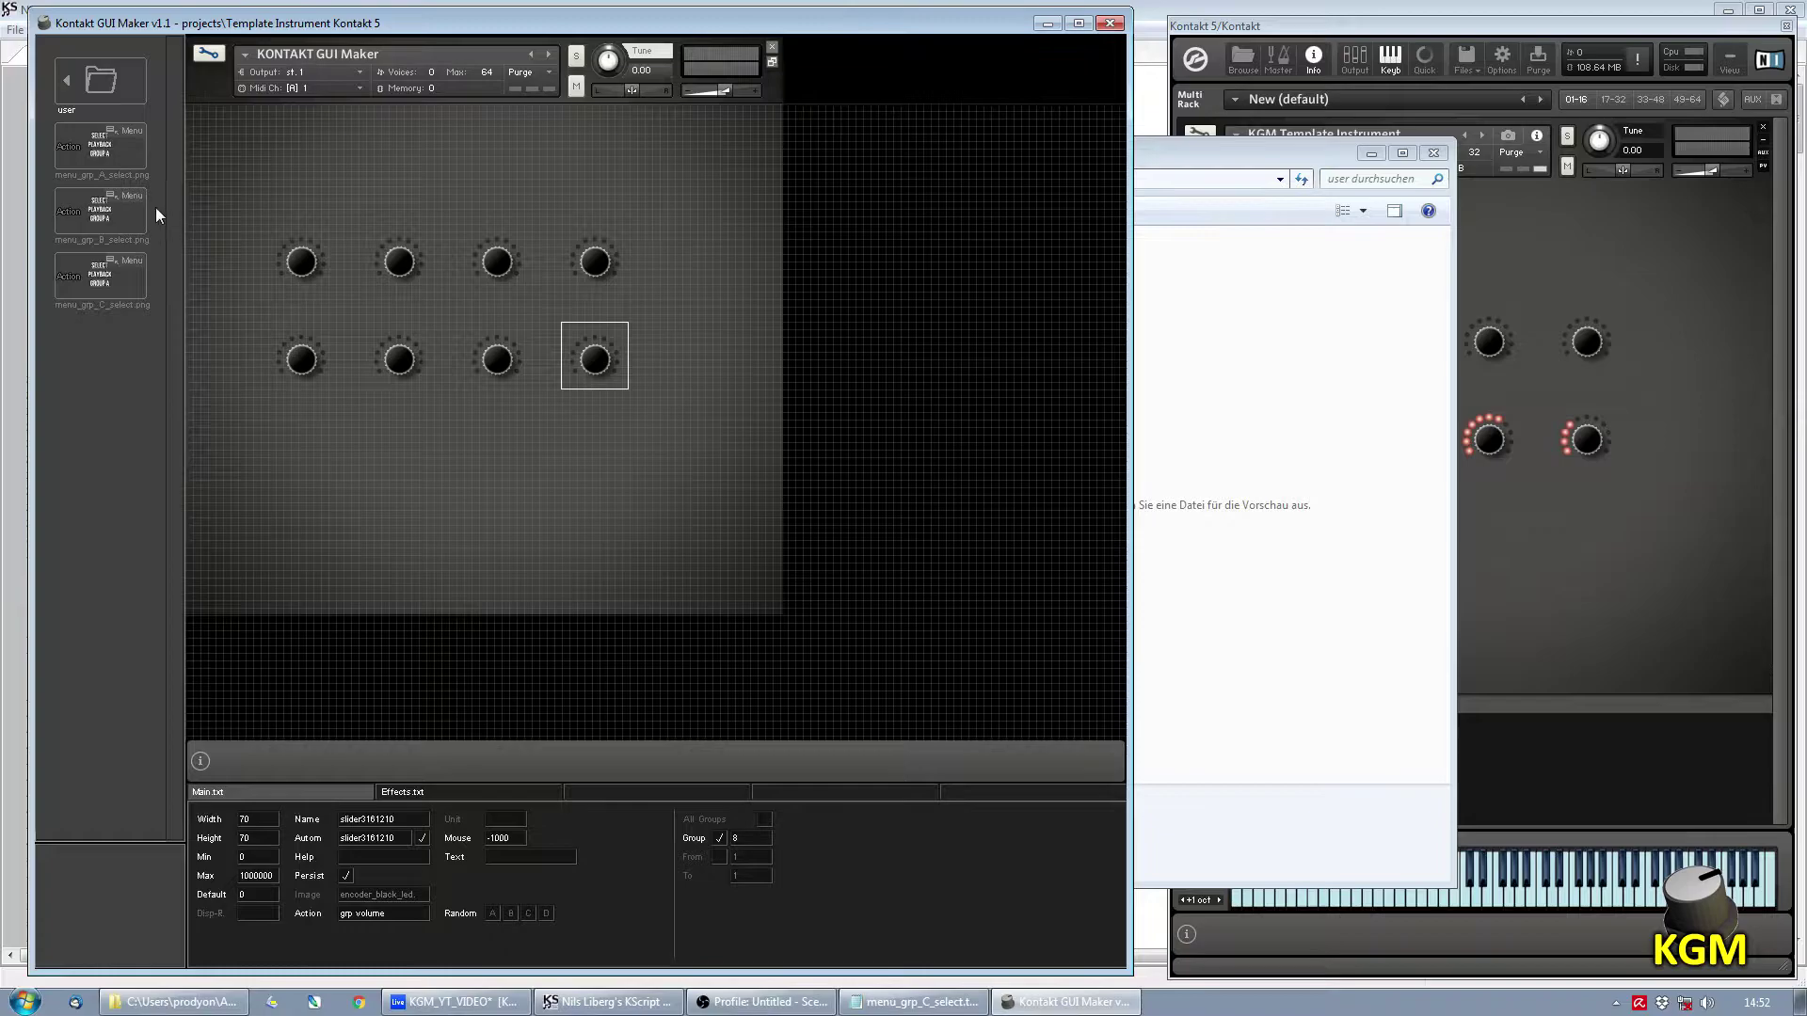
drag(104, 147, 280, 442)
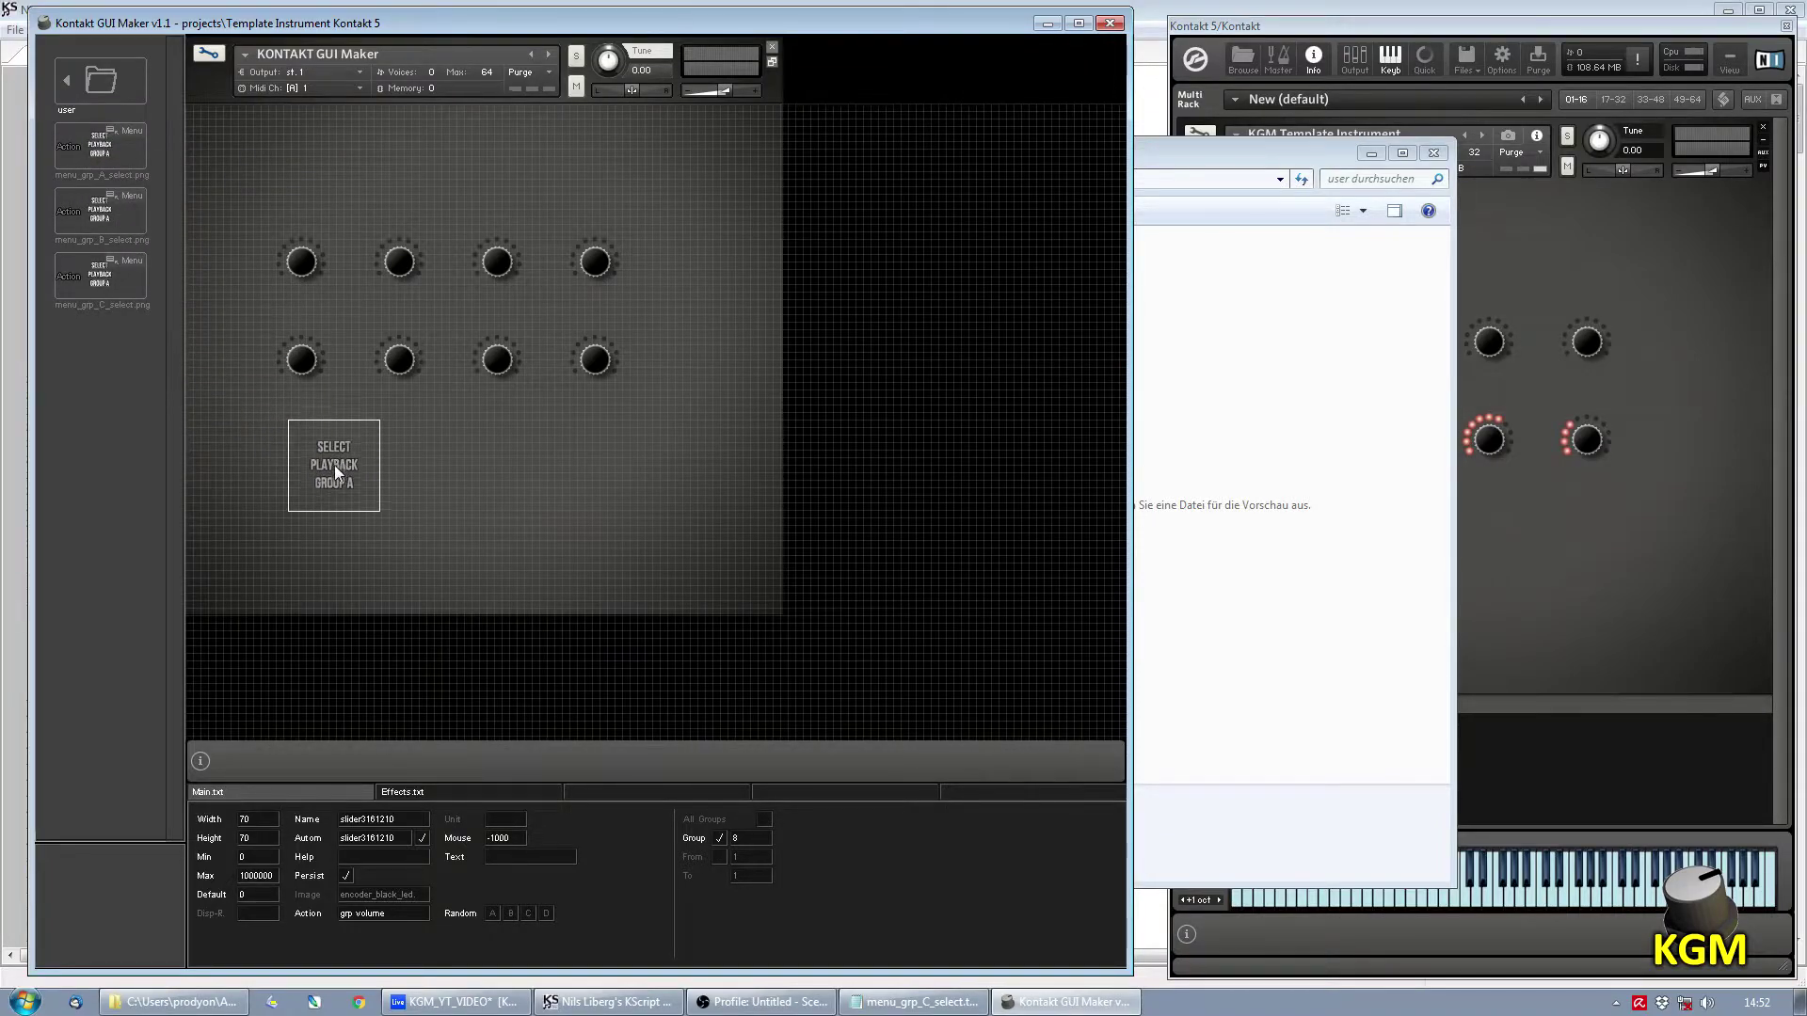
drag(129, 143, 513, 438)
click(557, 431)
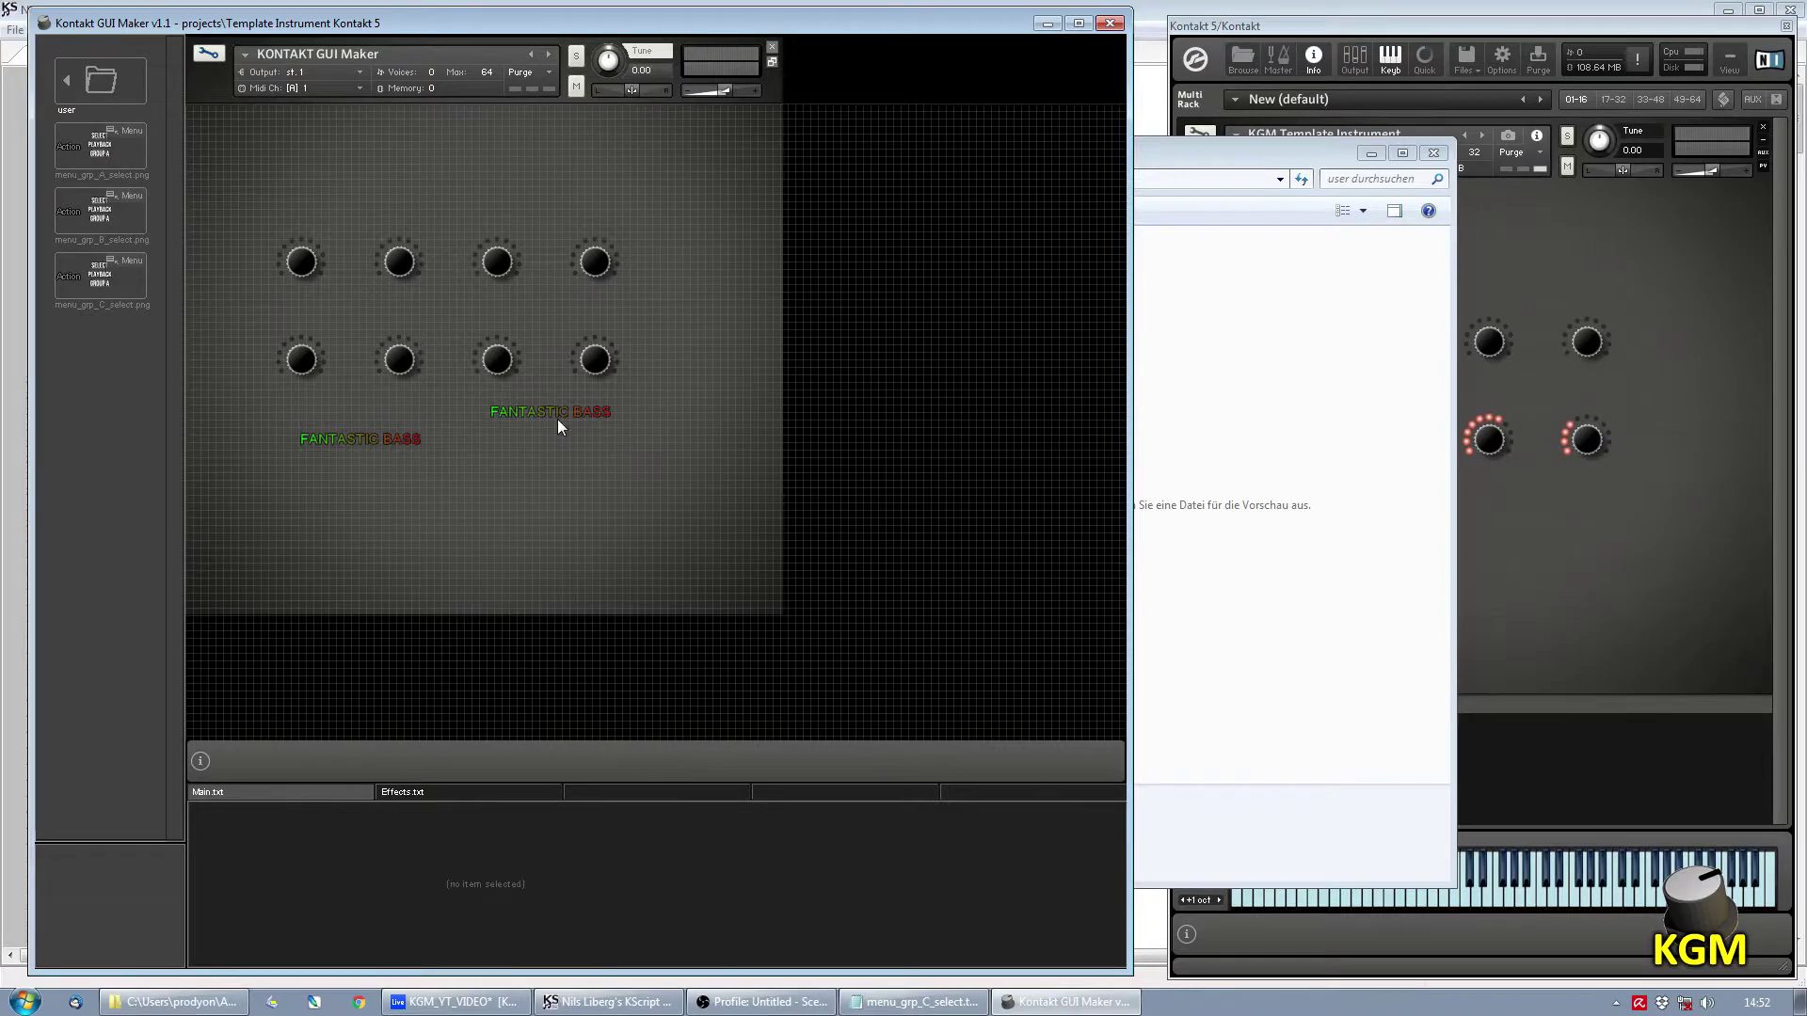
click(557, 416)
key(Delete)
drag(477, 444, 480, 435)
drag(103, 279, 674, 512)
Line the three menus up in a row beneath the knobs.
drag(393, 436, 309, 431)
drag(491, 416, 454, 433)
drag(688, 480, 652, 433)
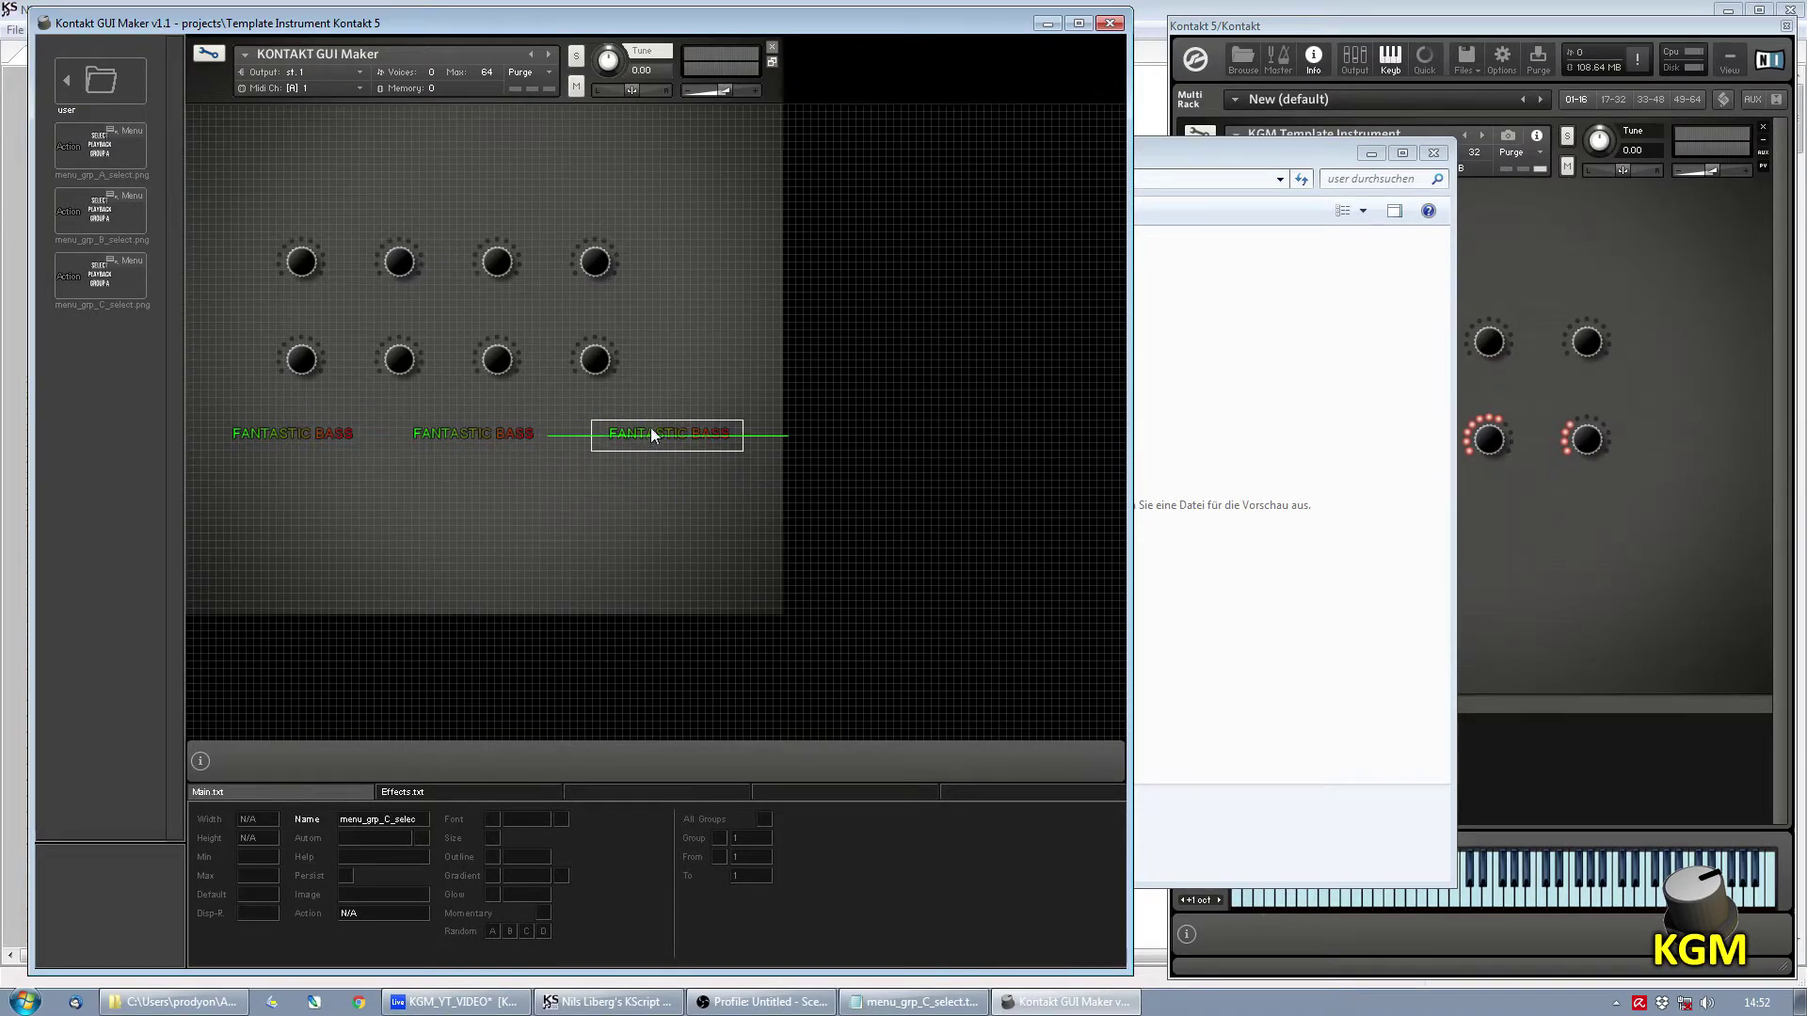
click(1380, 25)
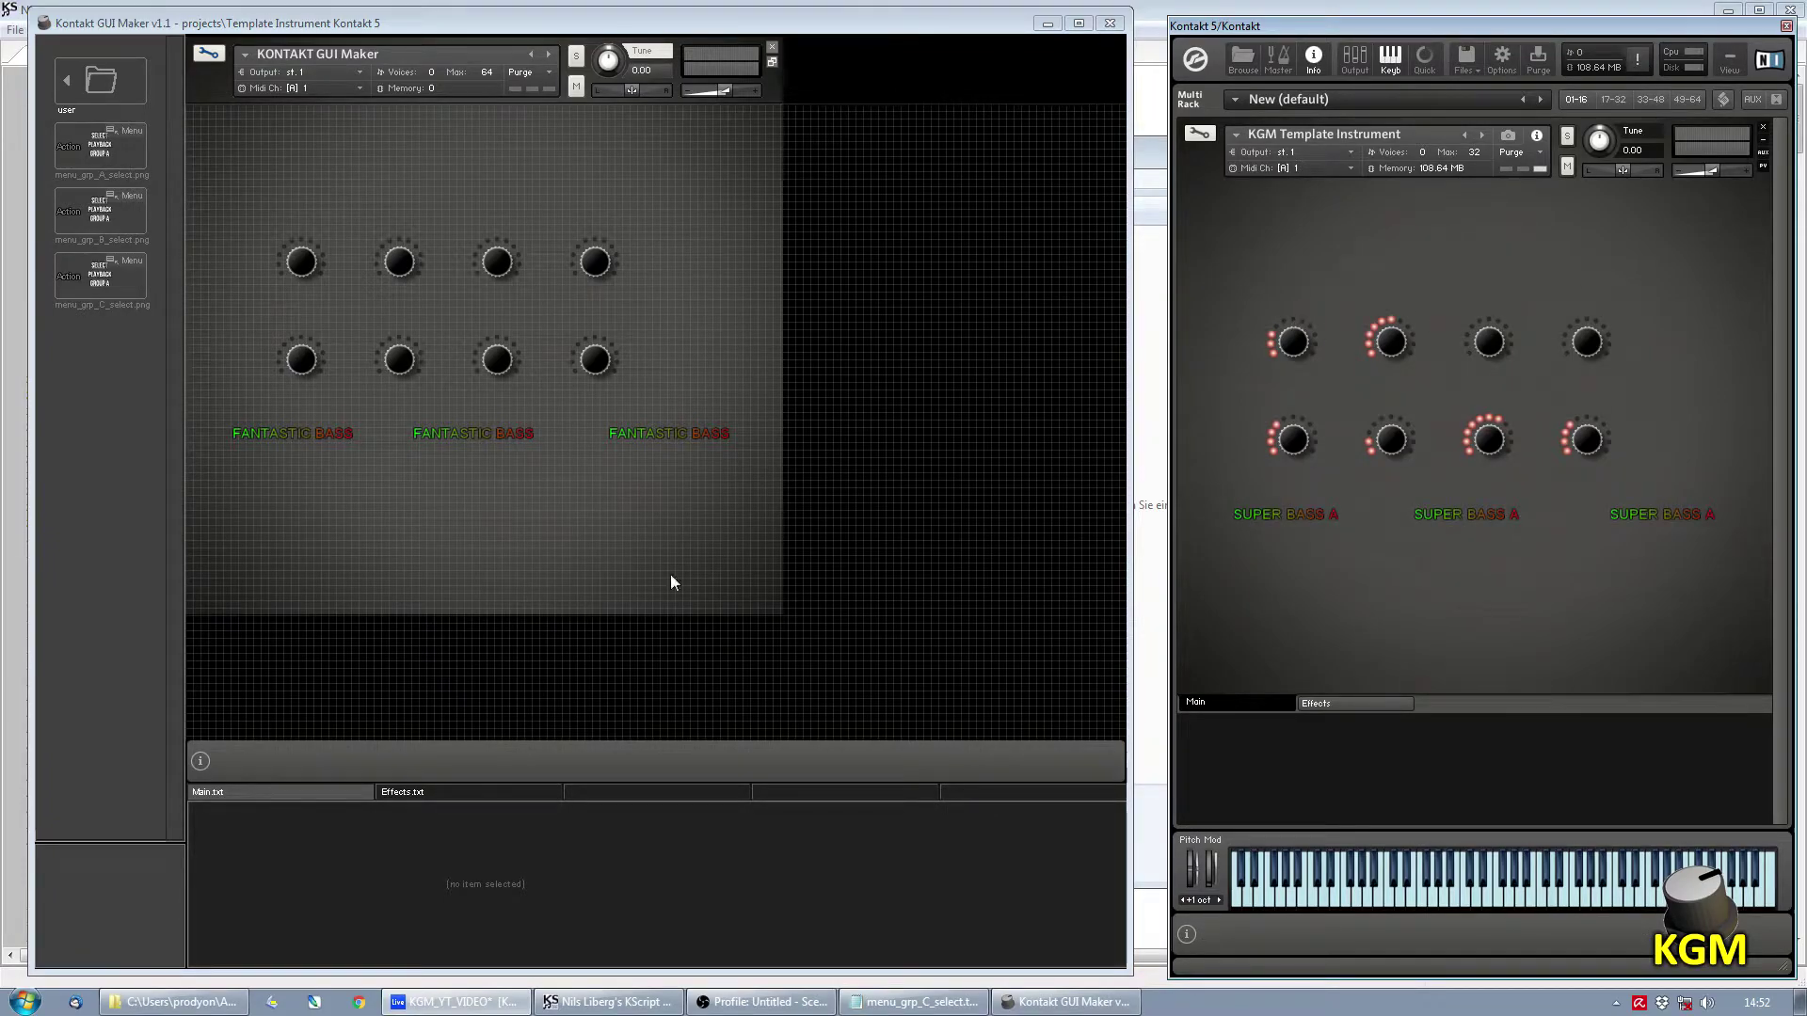
After checking the new menus in Kontakt, switch to the KScript Editor showing Main.txt.
click(636, 1001)
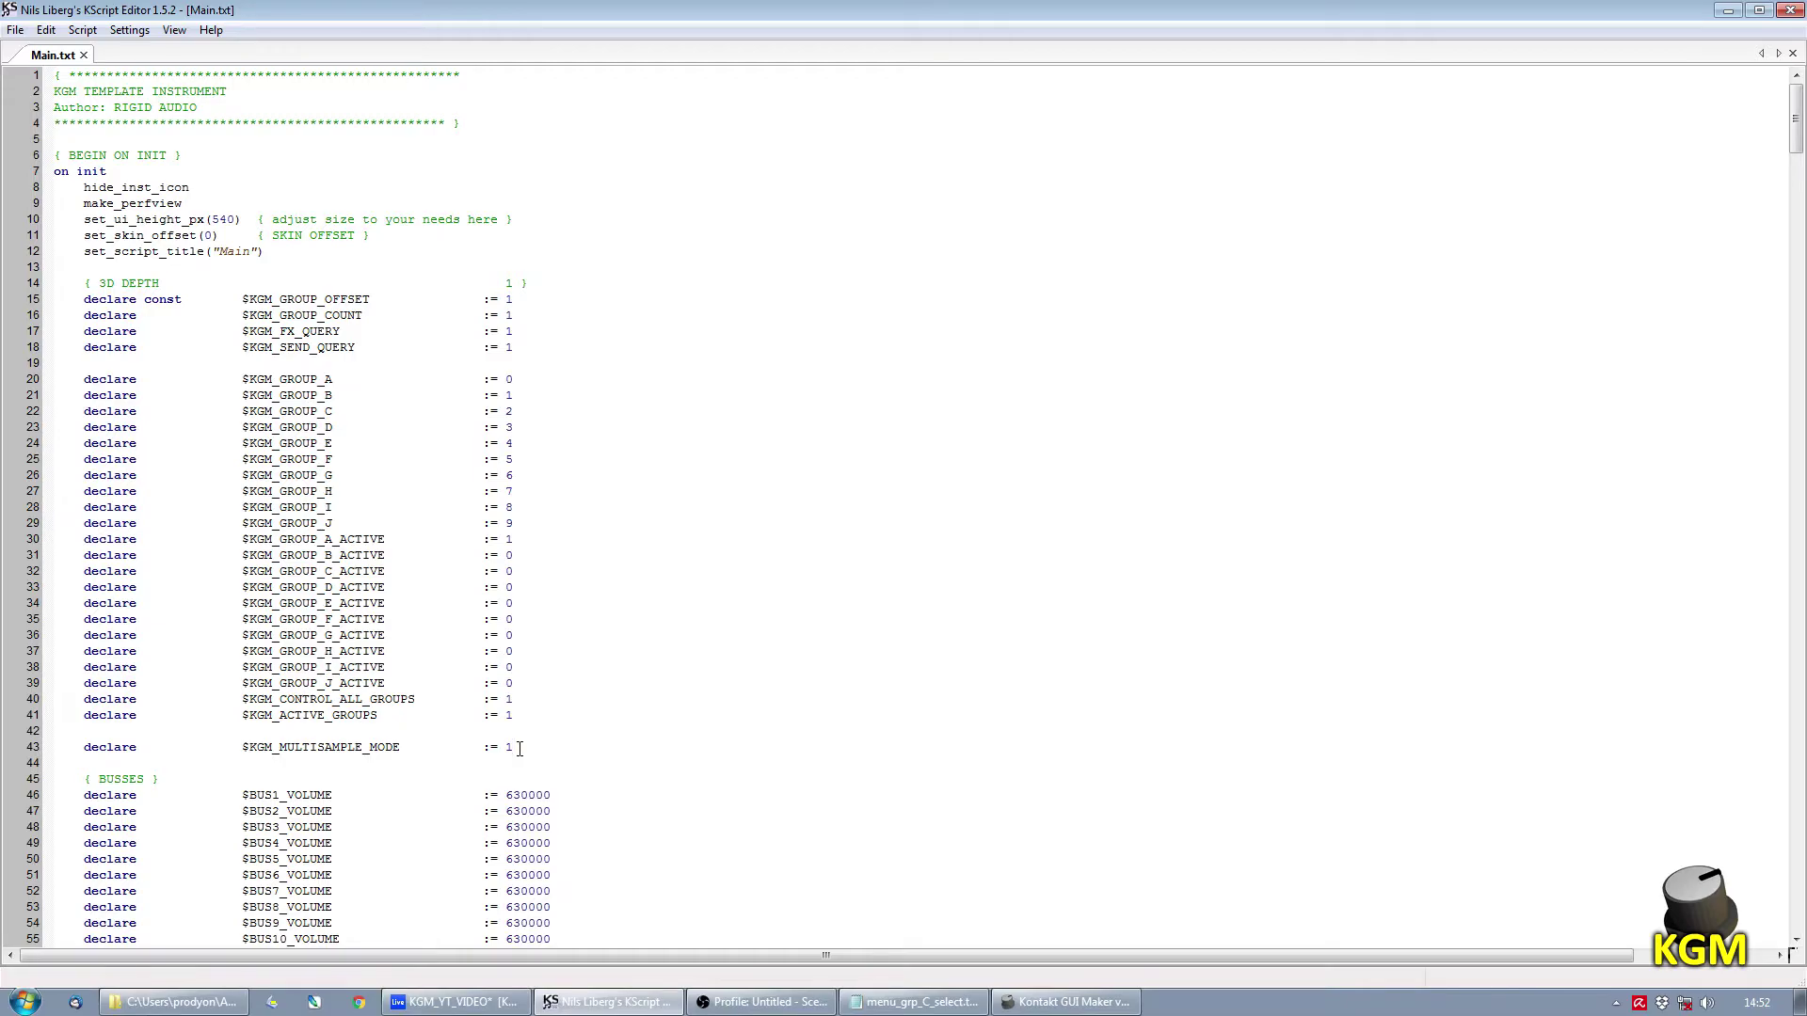
Change $KGM_MULTISAMPLE_MODE from 1 to 0 in Main.txt and save the script.
key(BackSpace)
text(0)
click(15, 30)
click(68, 123)
click(1068, 1001)
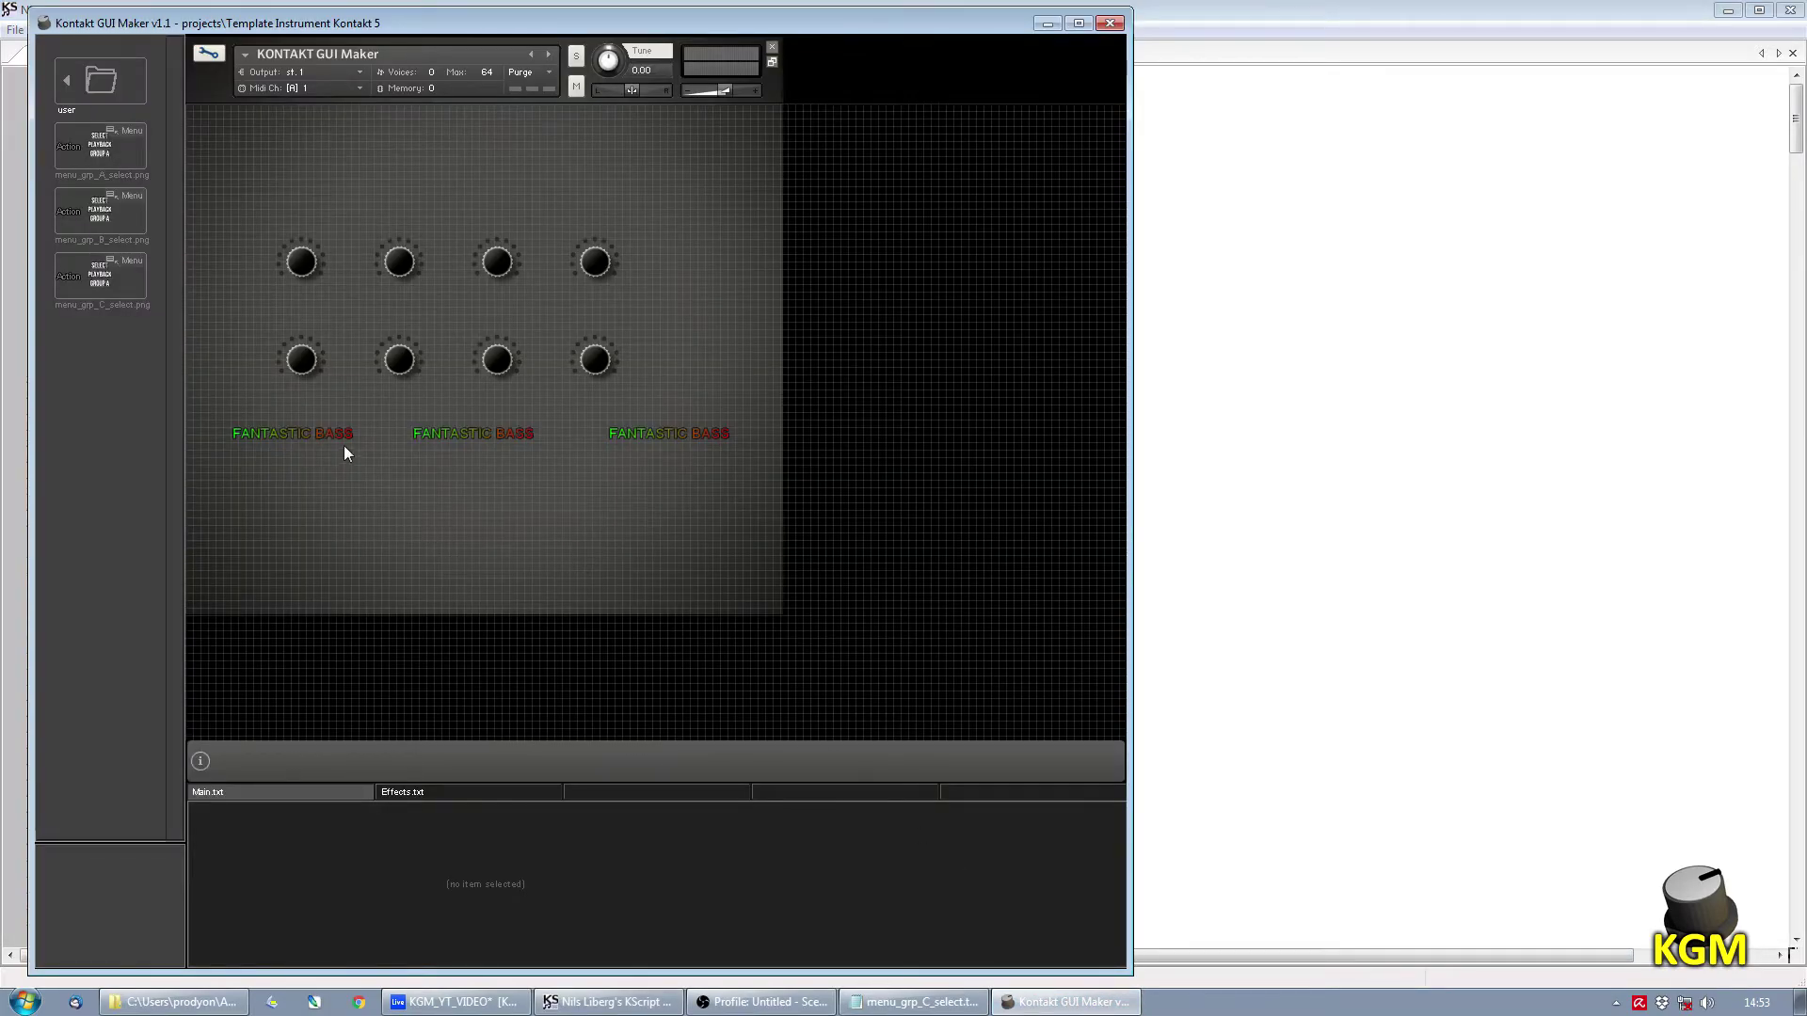
Place three blue-LED switches from the switches folder, one under each bass menu, aligned in a row.
click(104, 87)
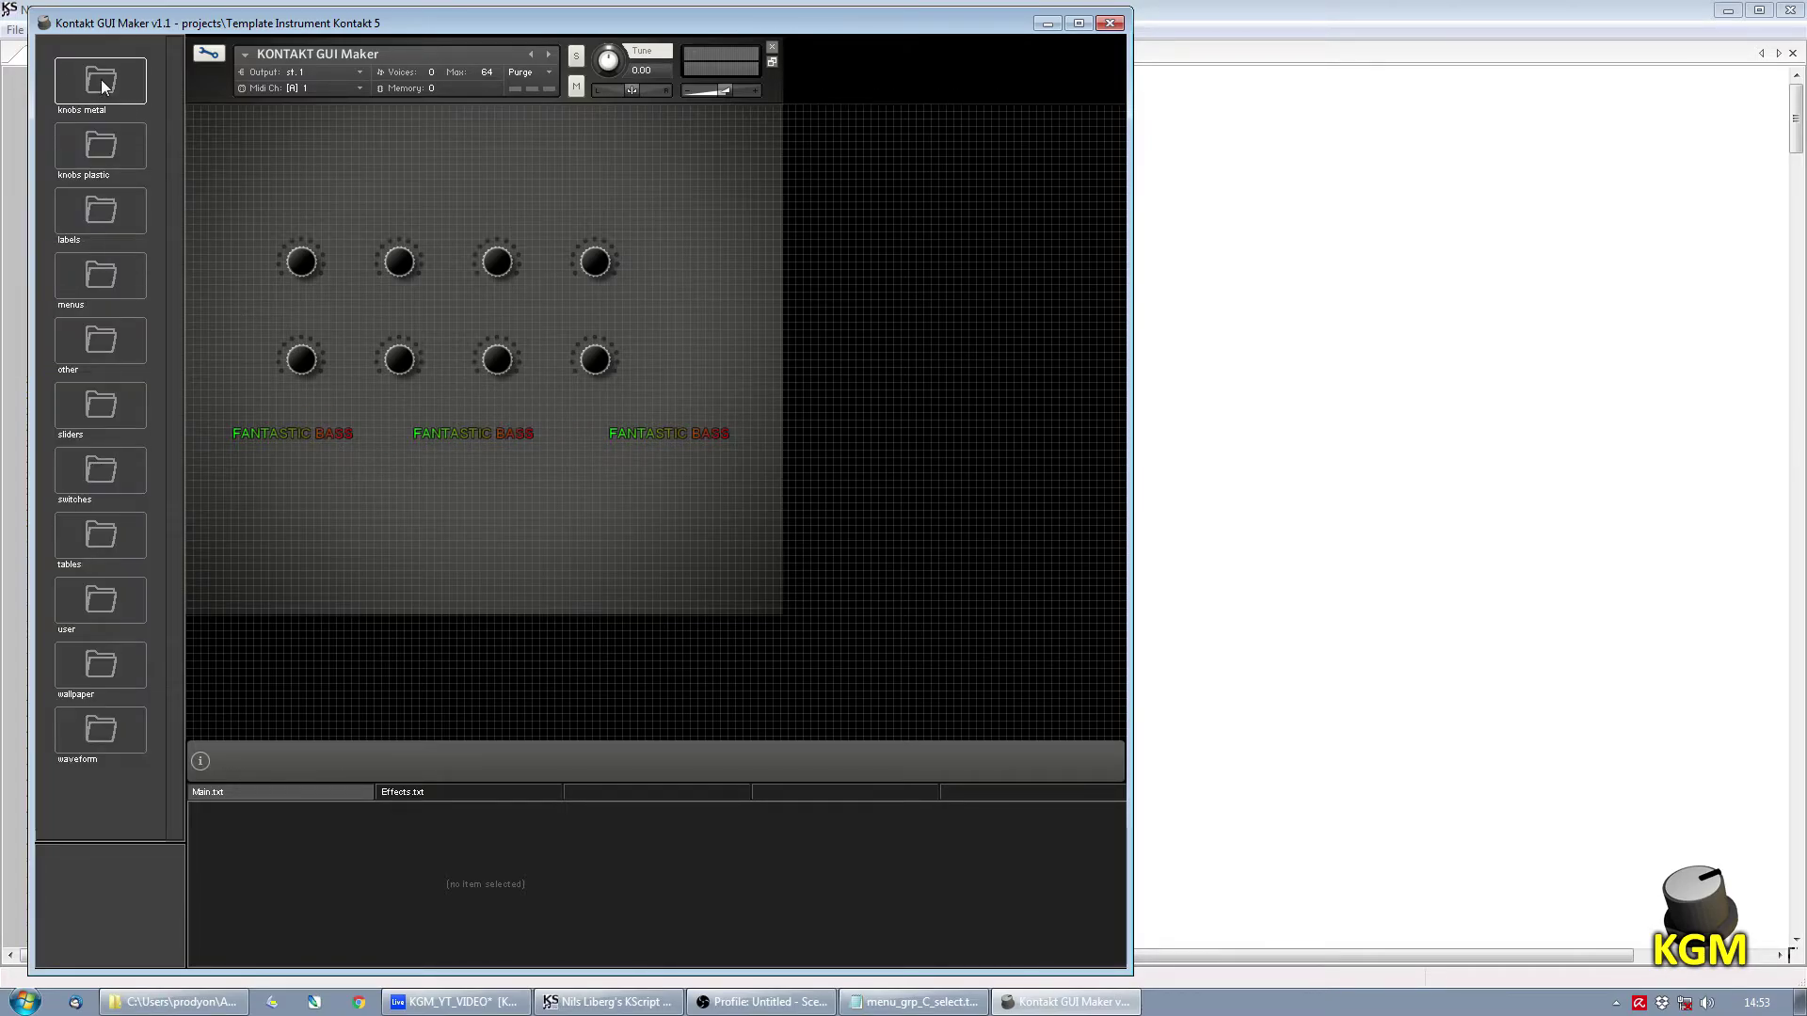
click(104, 473)
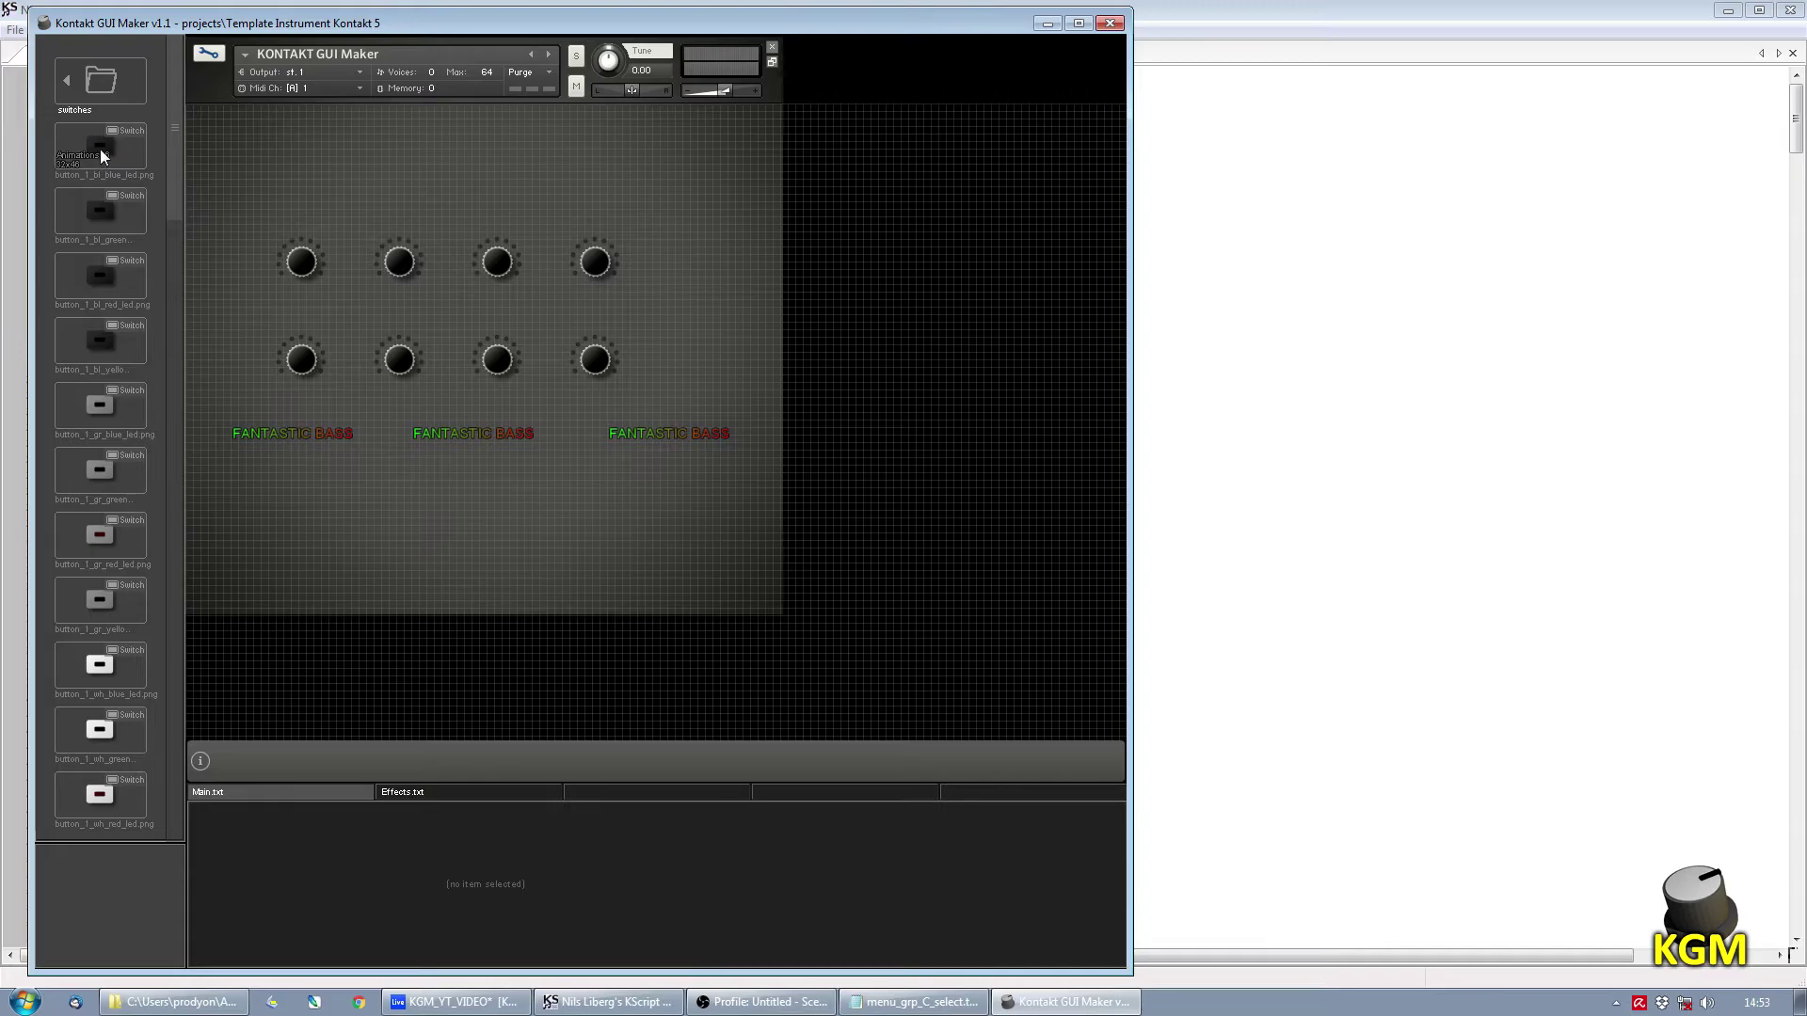
drag(99, 148, 289, 467)
drag(113, 153, 472, 488)
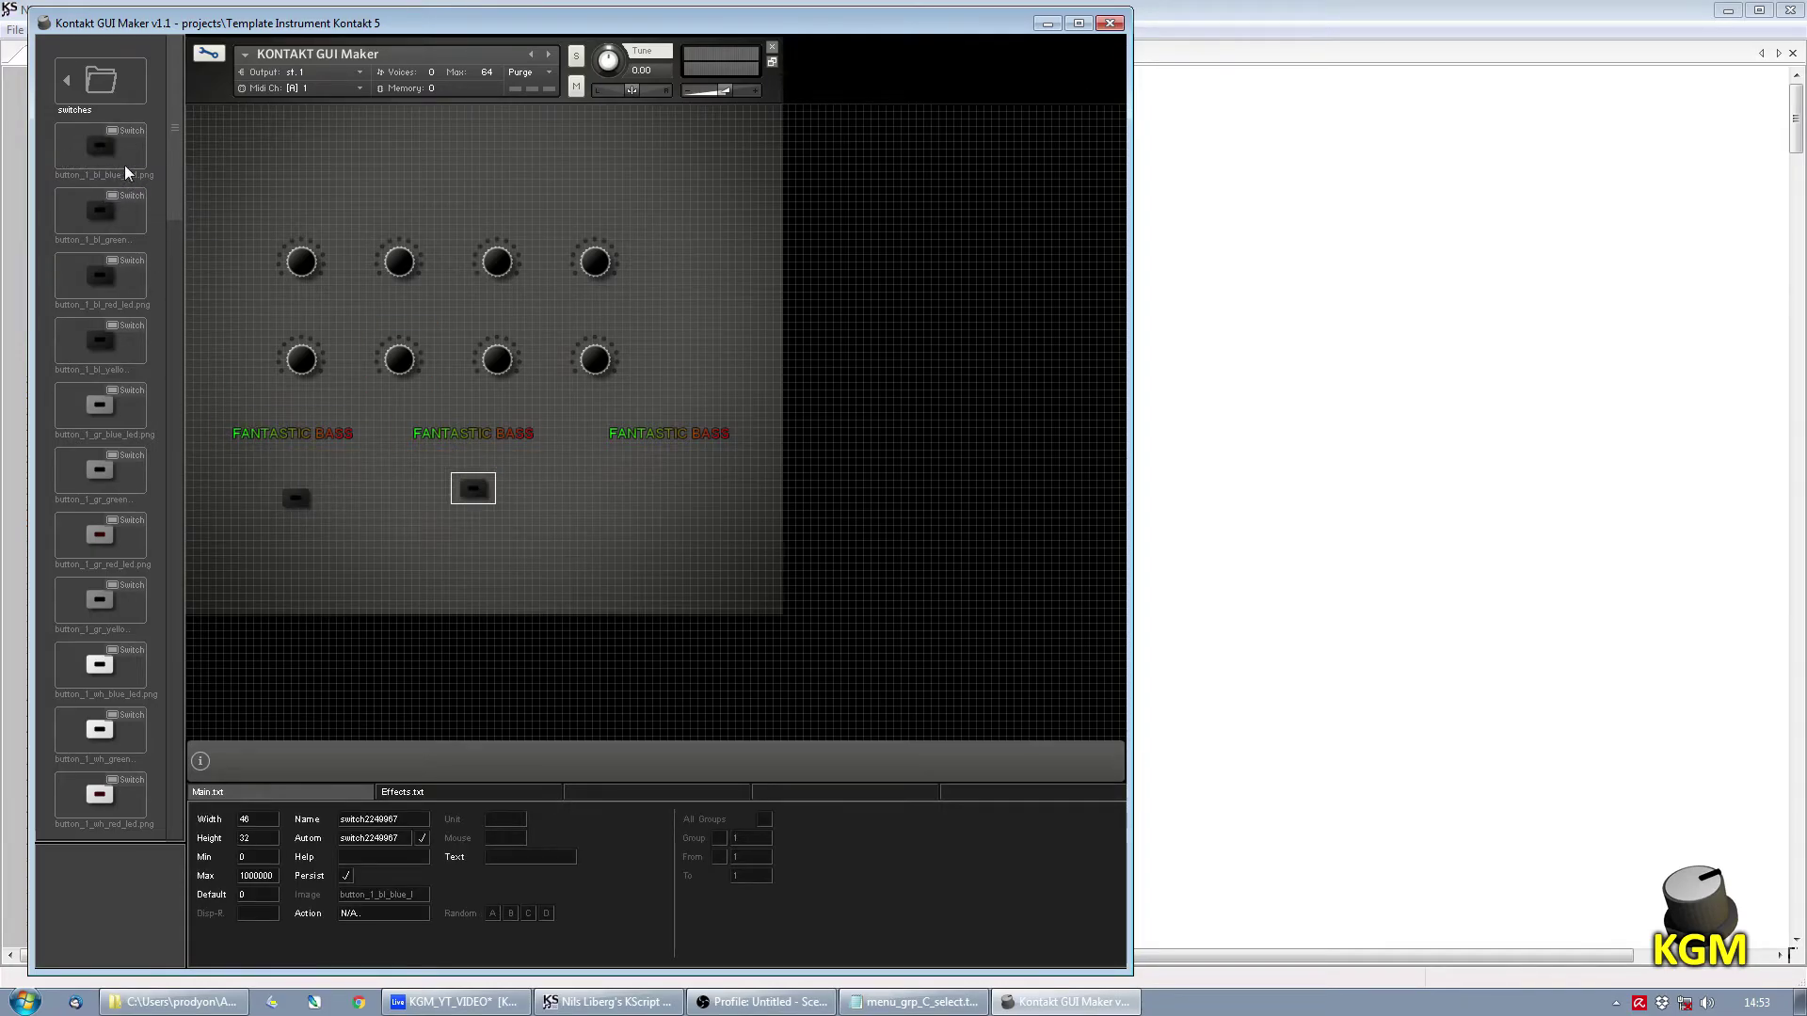
drag(125, 169, 676, 504)
drag(296, 499, 289, 482)
drag(470, 490, 476, 483)
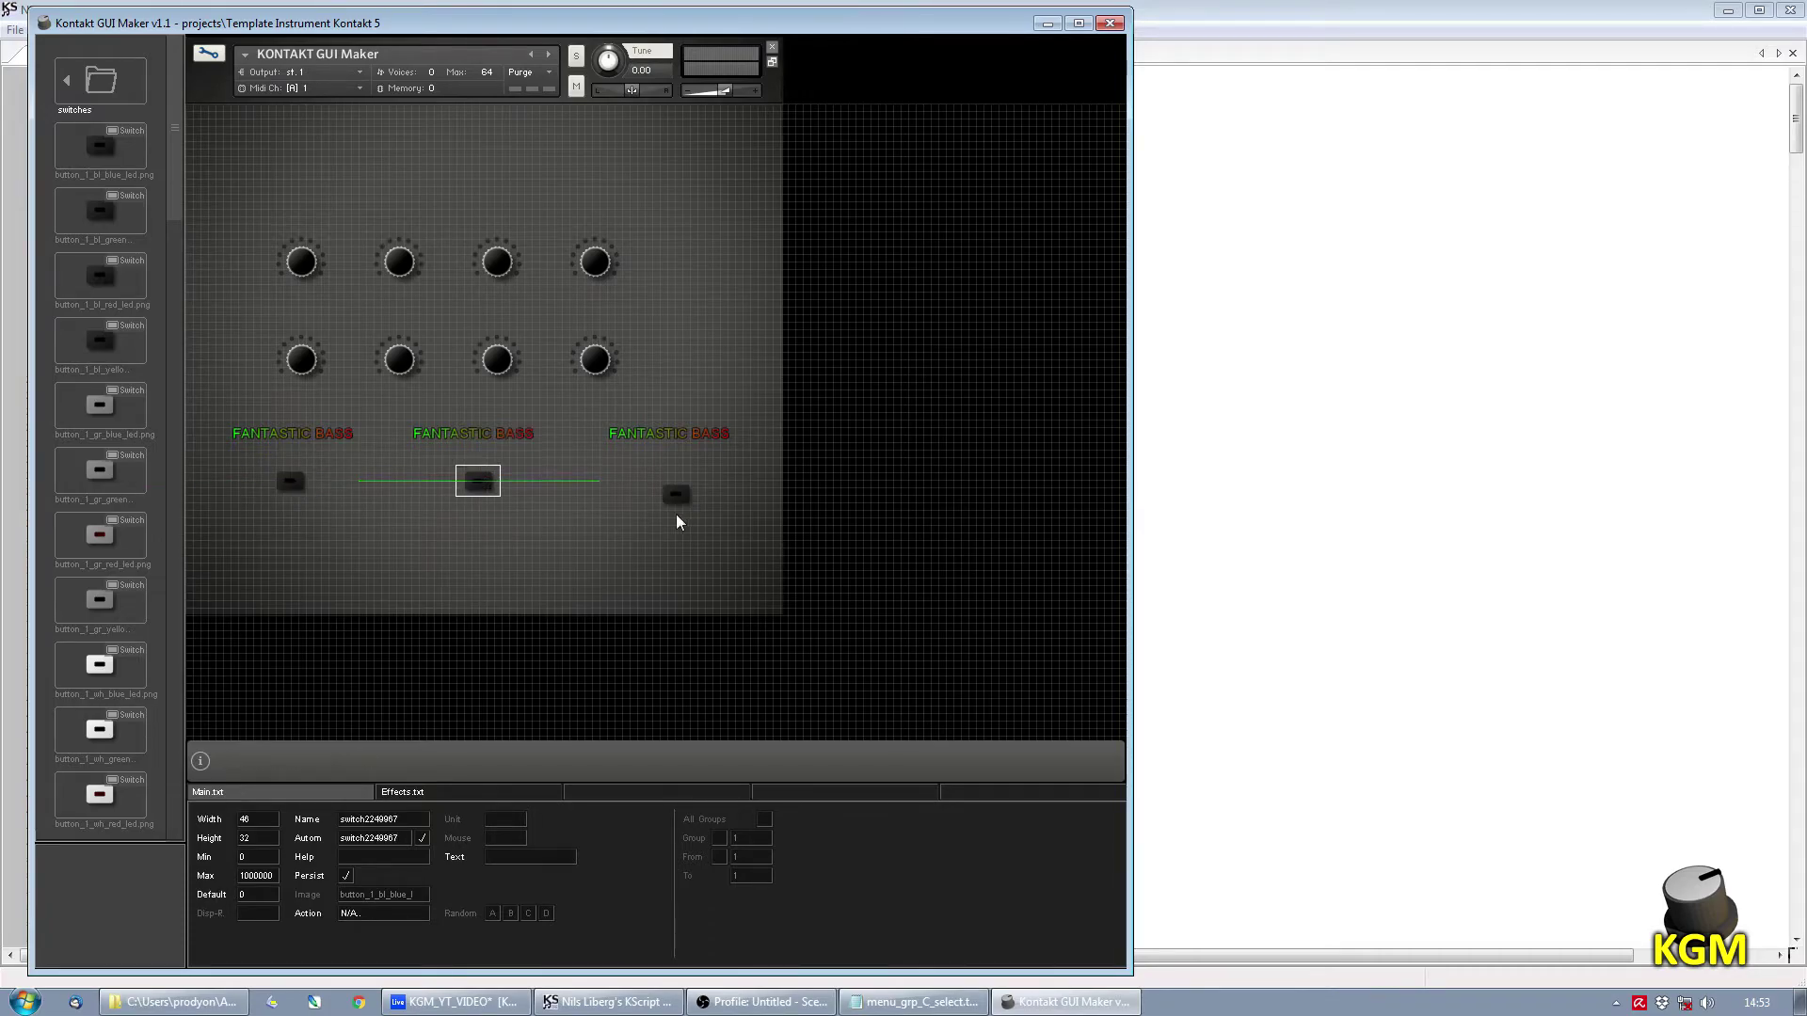
drag(678, 501, 674, 490)
click(387, 565)
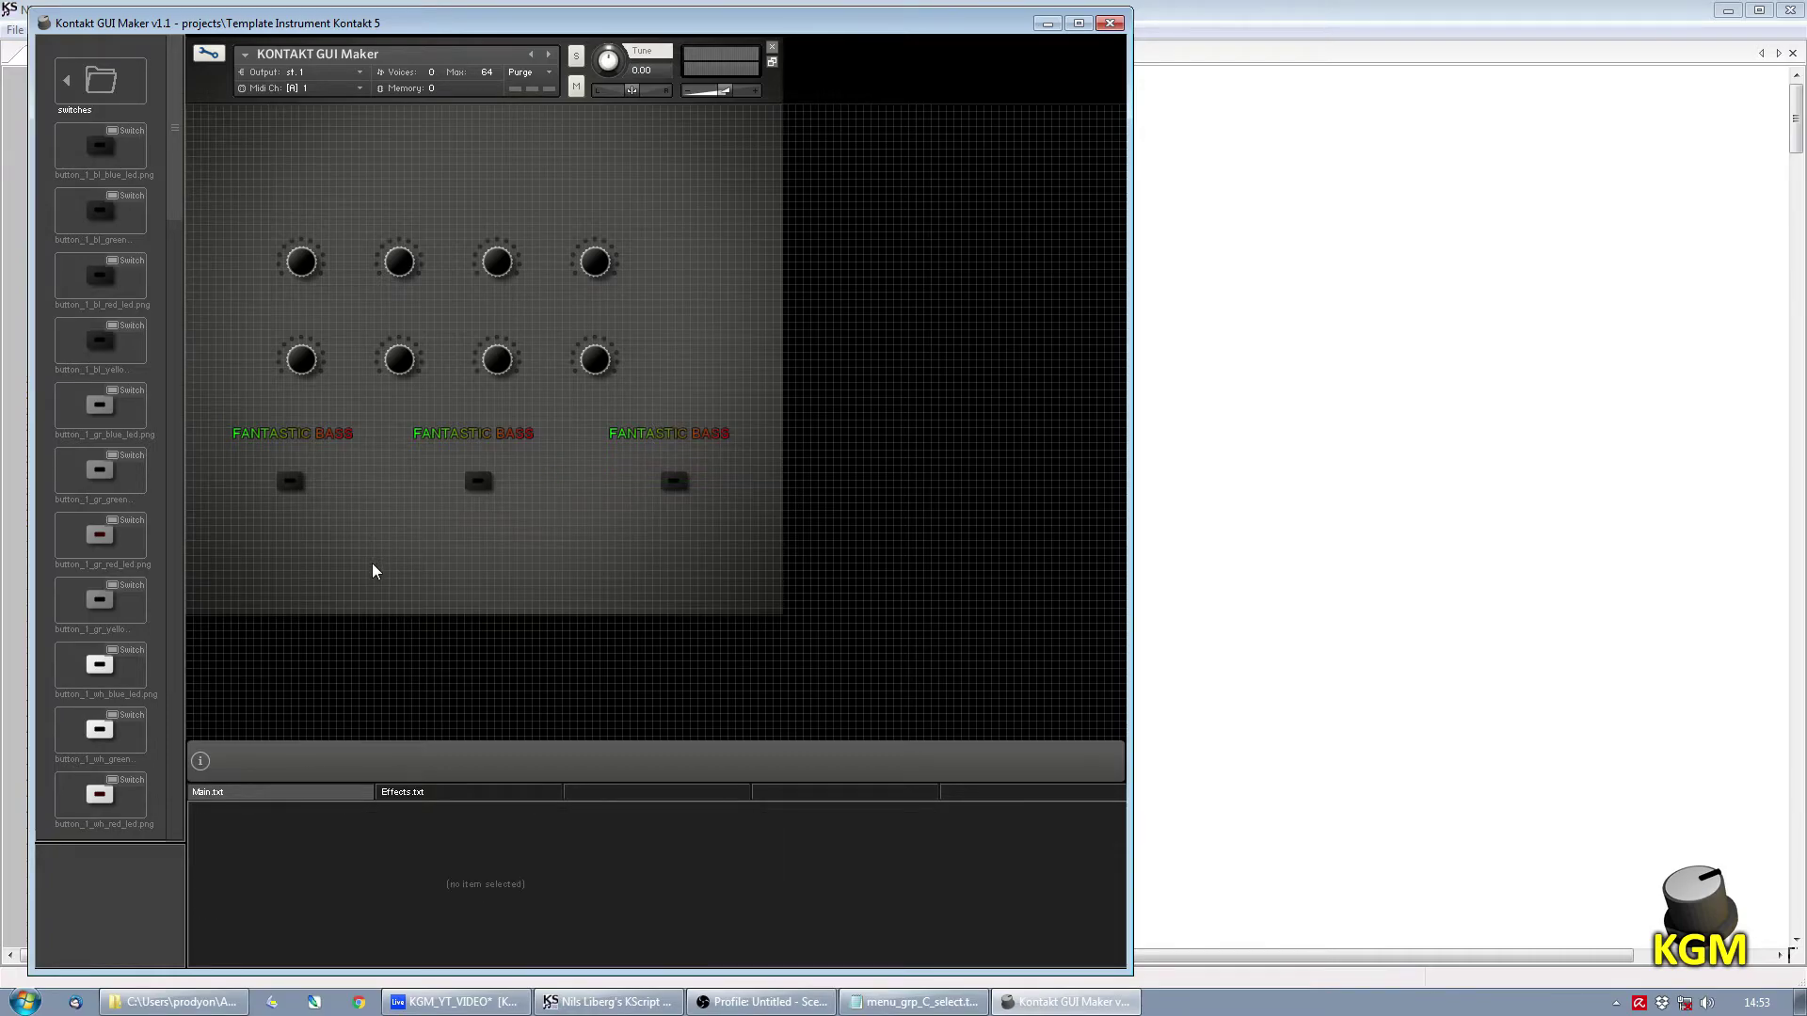
Add a label reading 'Group A Enable' under the first switch.
double_click(390, 574)
drag(386, 577, 311, 520)
click(557, 858)
key(ctrl+shift+Left)
key(ctrl+shift+Left)
text(Group)
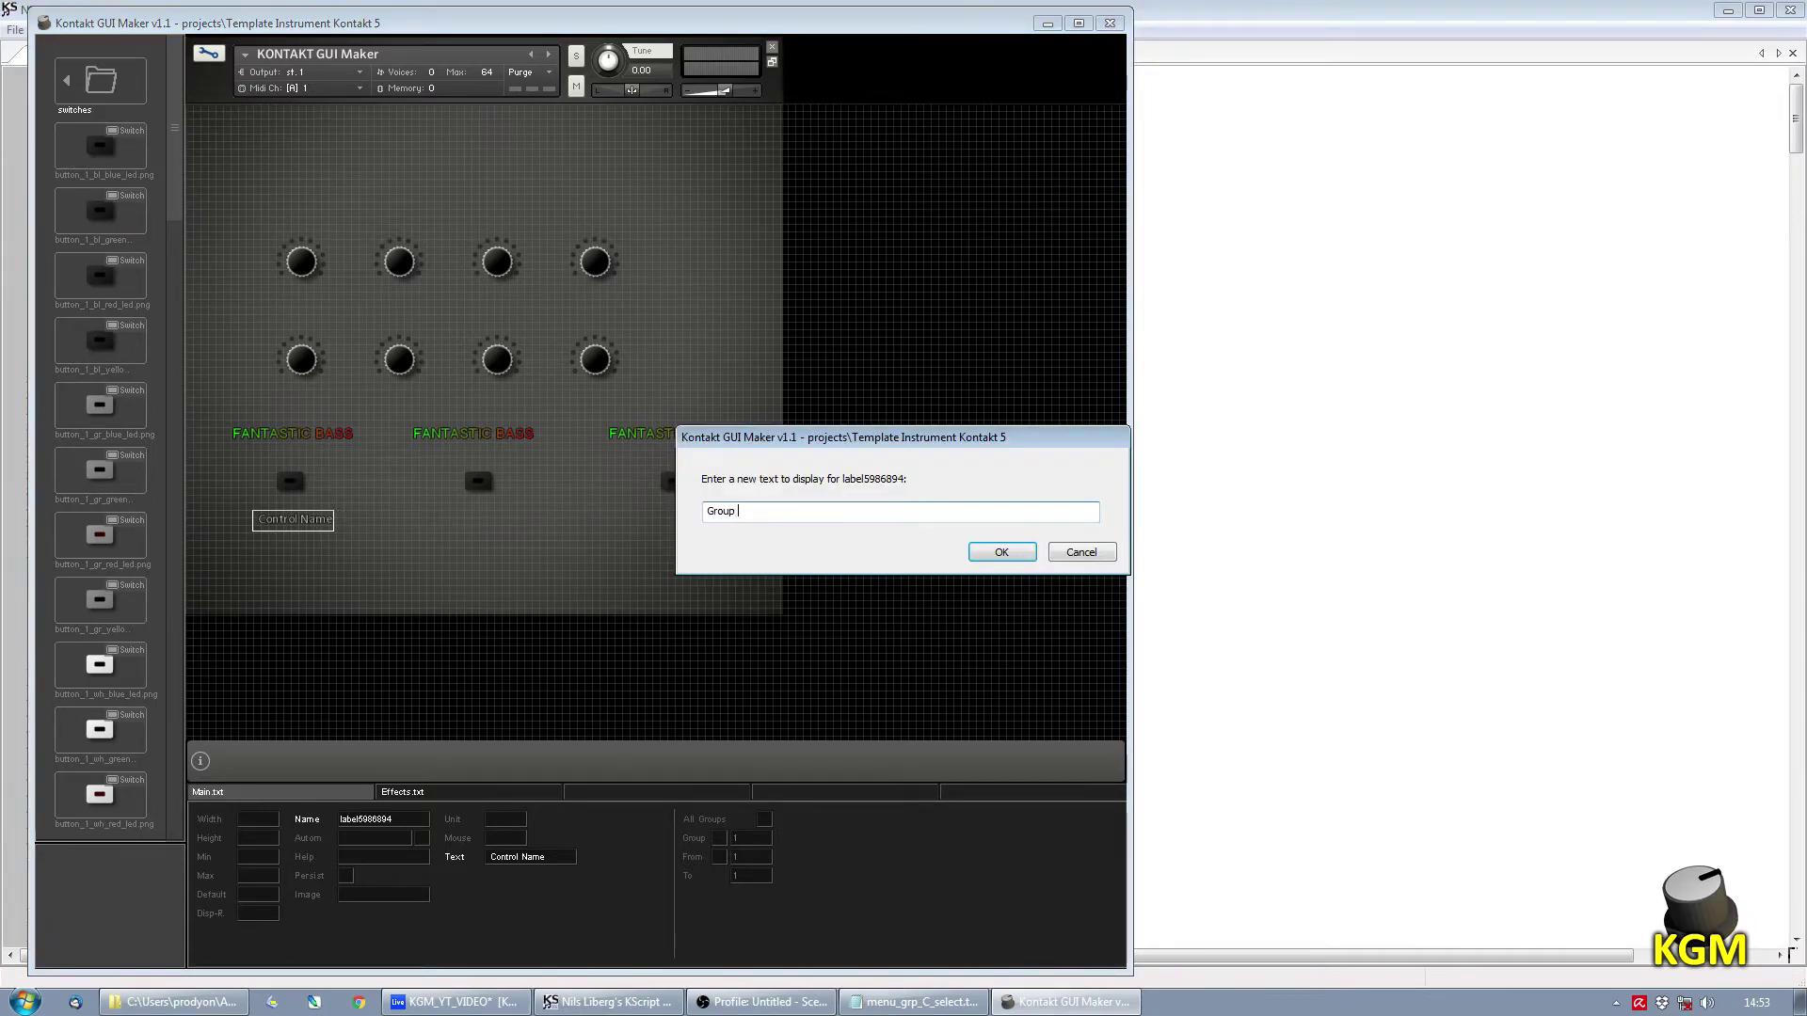
text( A Enable)
key(ctrl+a)
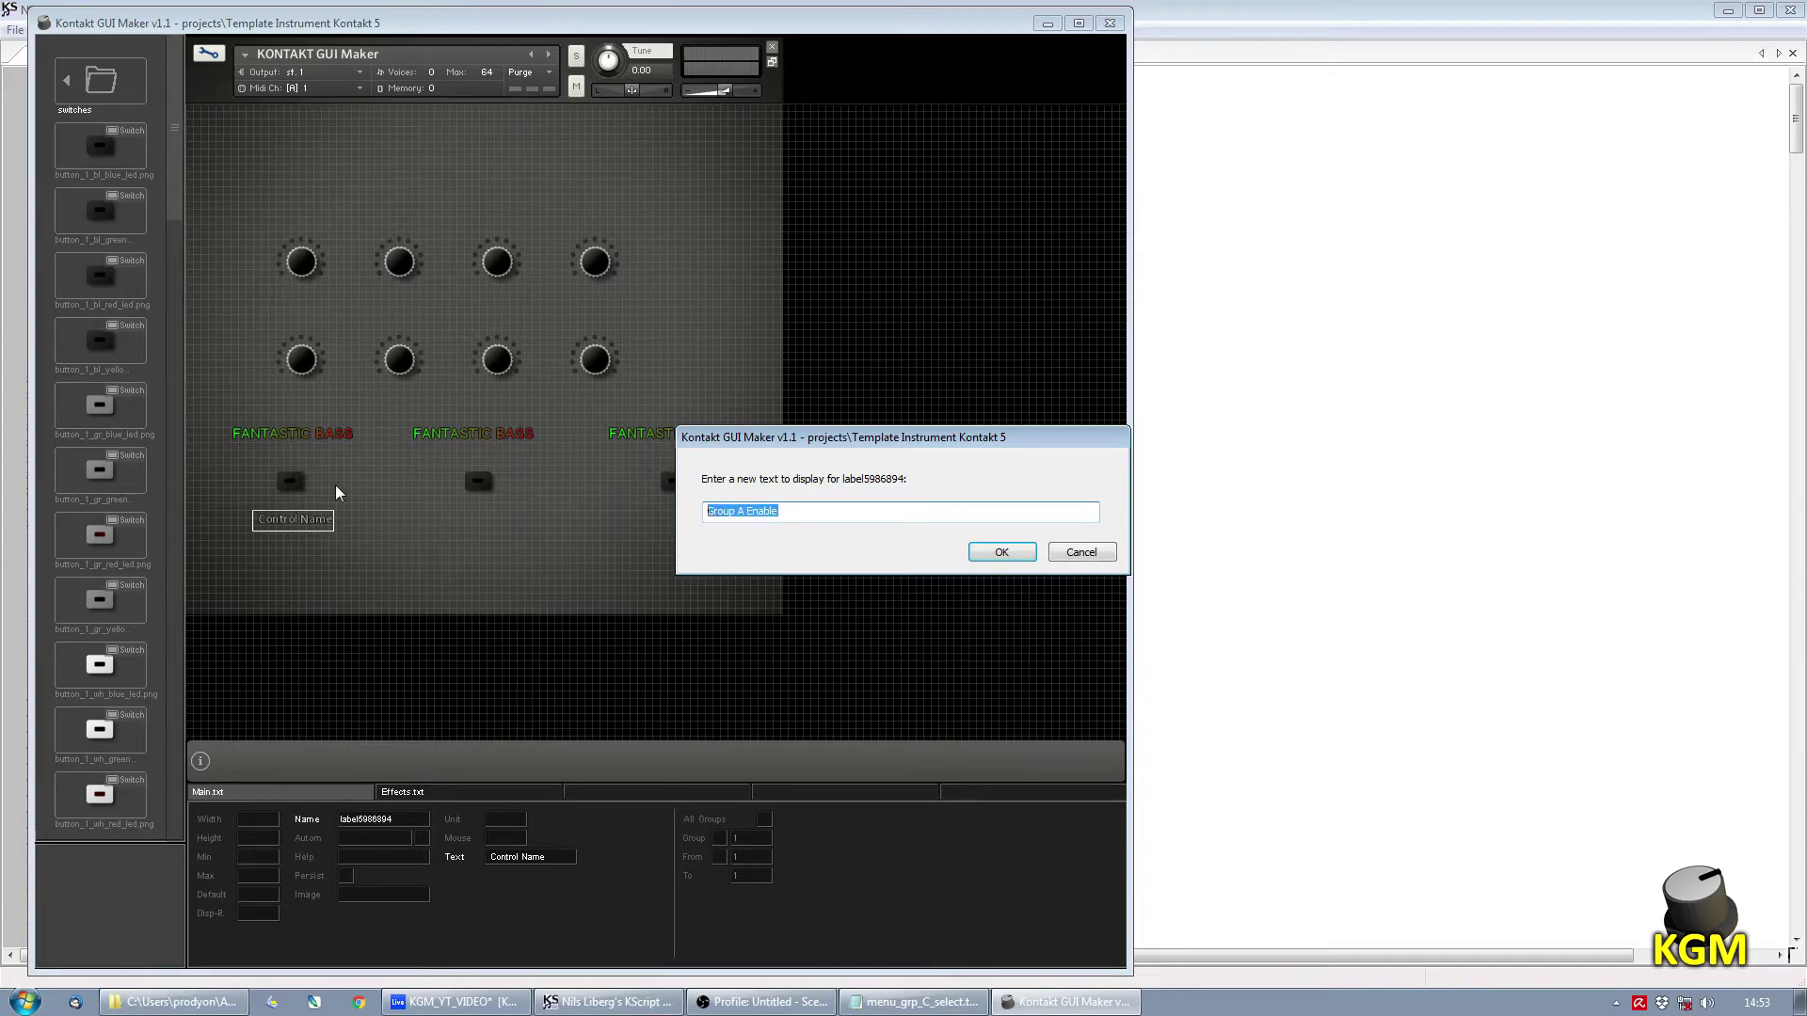
click(1001, 553)
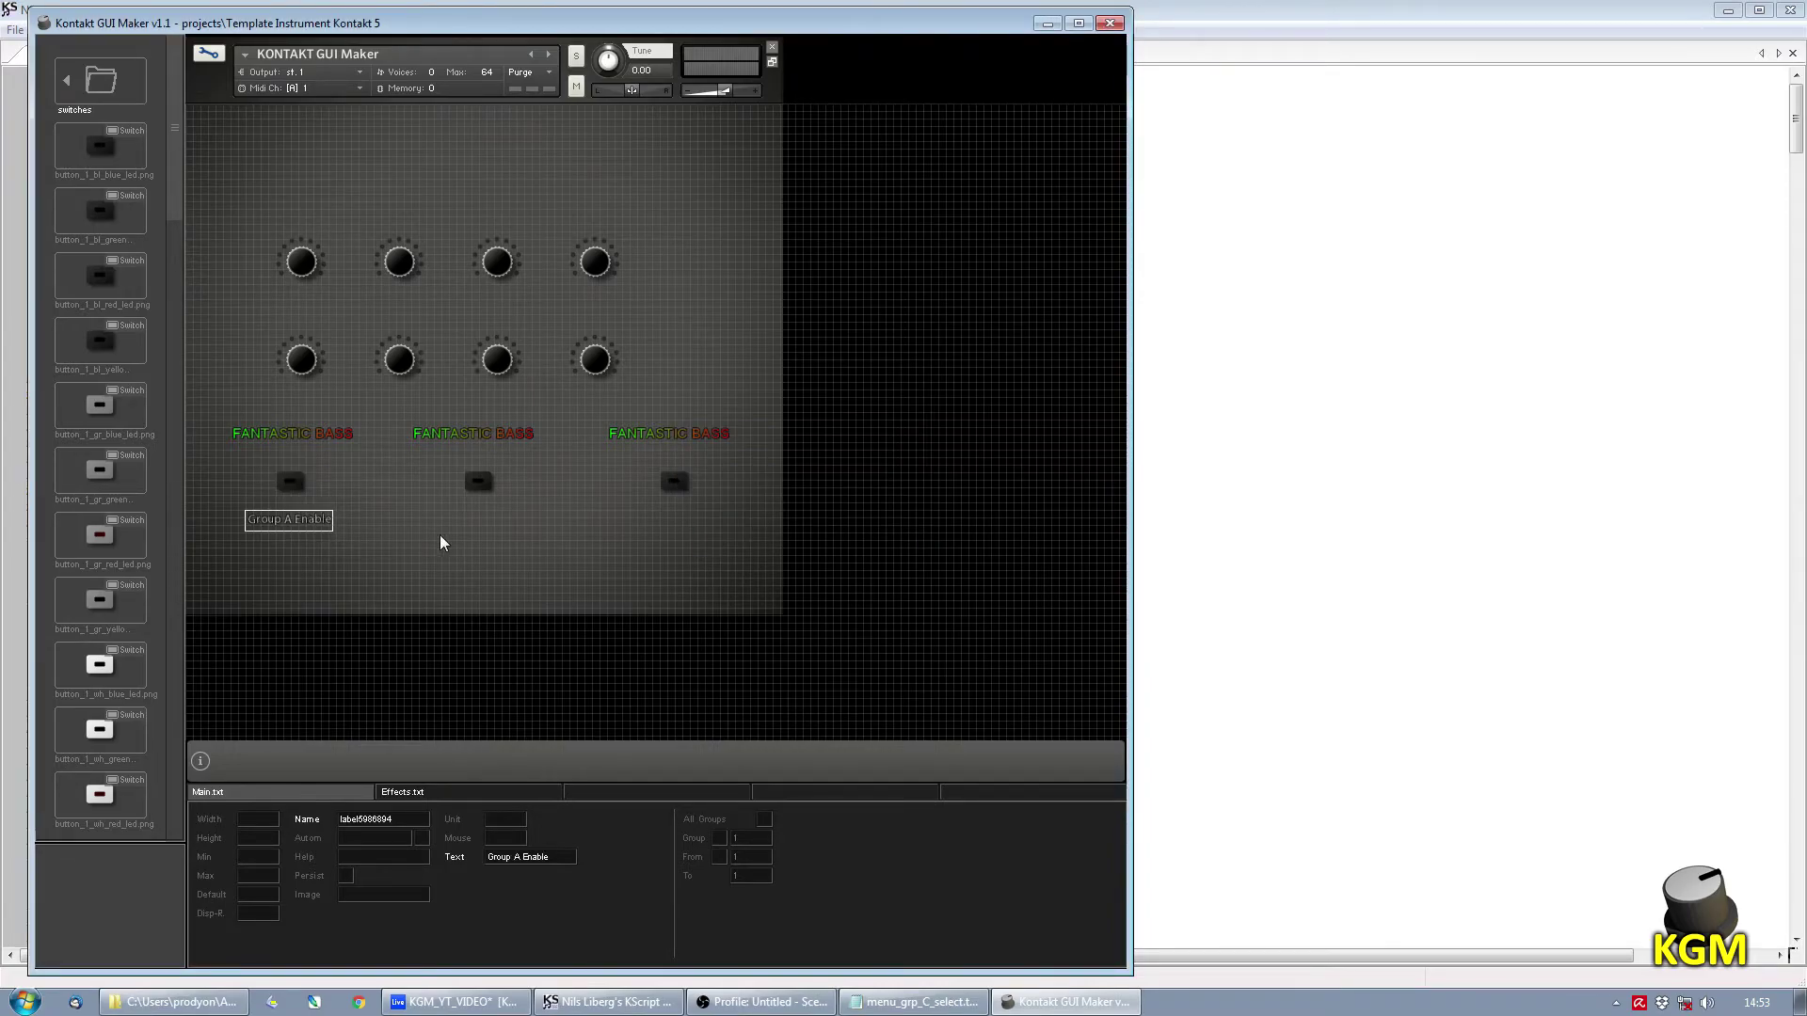
click(475, 546)
Add a label reading 'Group B Enable' under the middle switch.
key(l)
drag(531, 548, 475, 524)
double_click(476, 524)
key(ctrl+a)
text(Group B Enable)
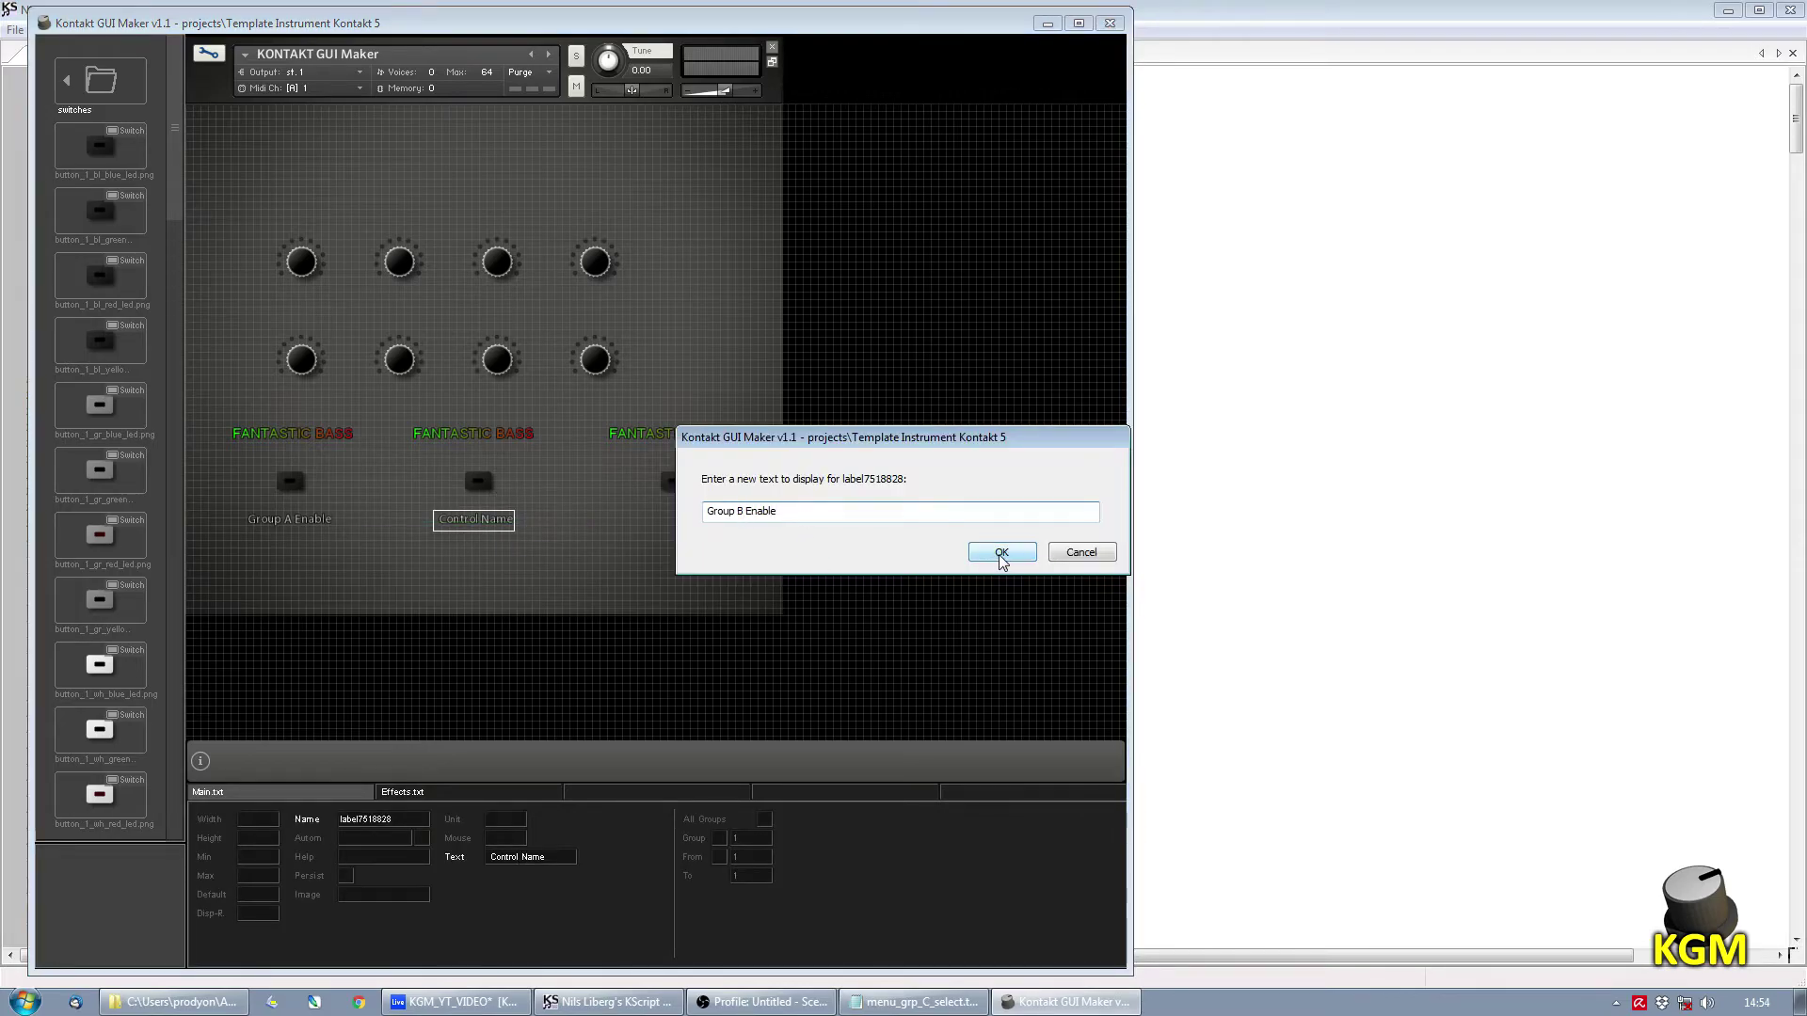
click(1001, 553)
Add a label reading 'Group C Enable' under the right switch.
key(l)
drag(687, 557, 690, 520)
double_click(690, 520)
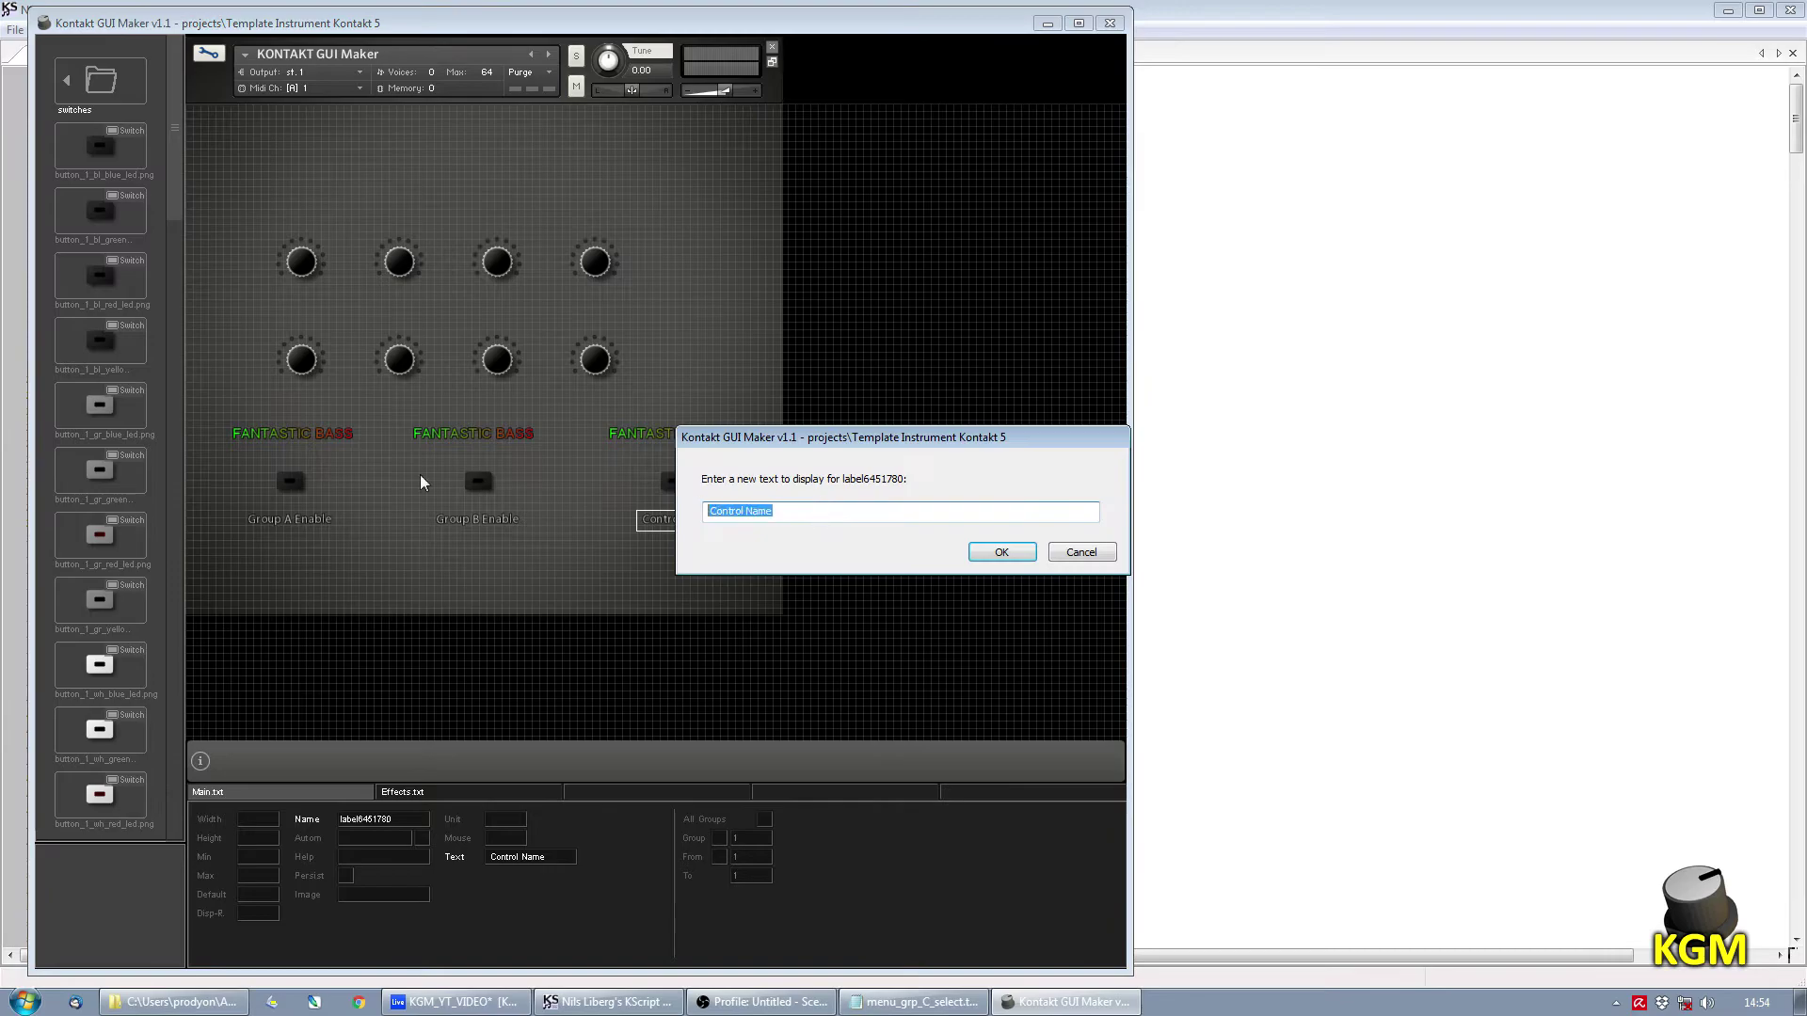
text(Group C Enable)
key(Return)
click(490, 590)
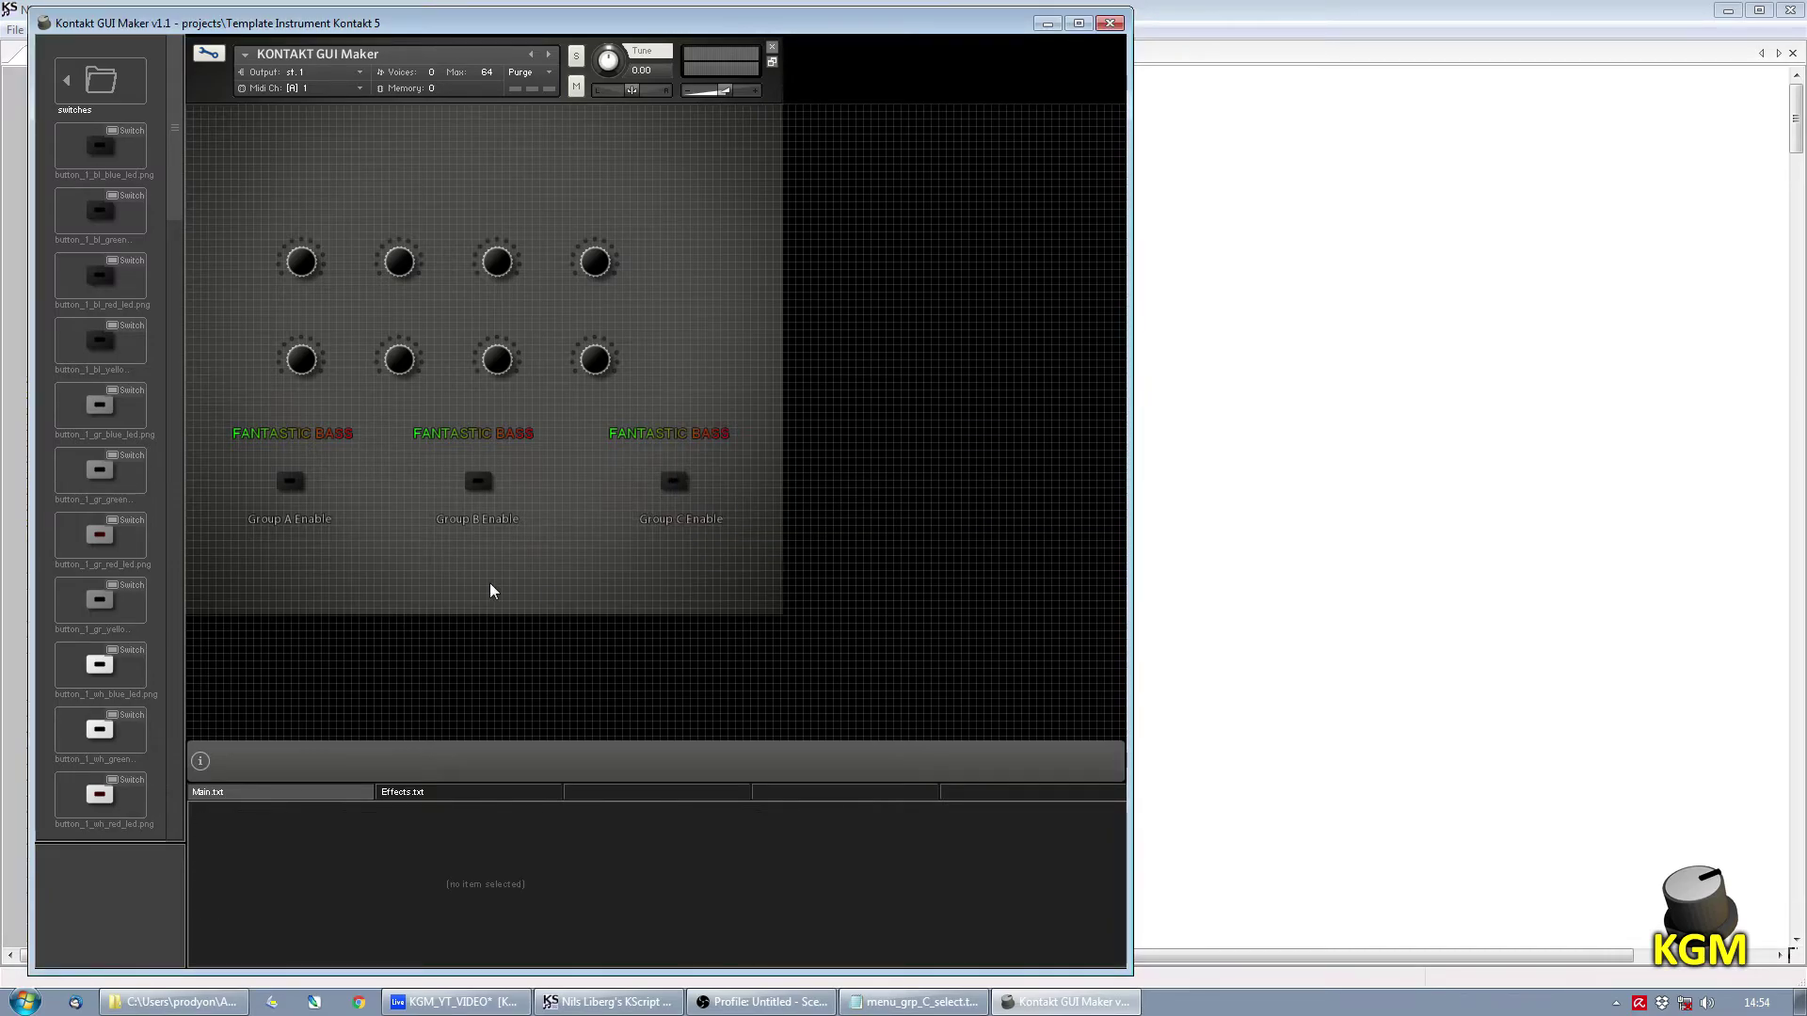
Assign the grp A active toggle action to the first switch.
drag(693, 521, 686, 525)
click(299, 483)
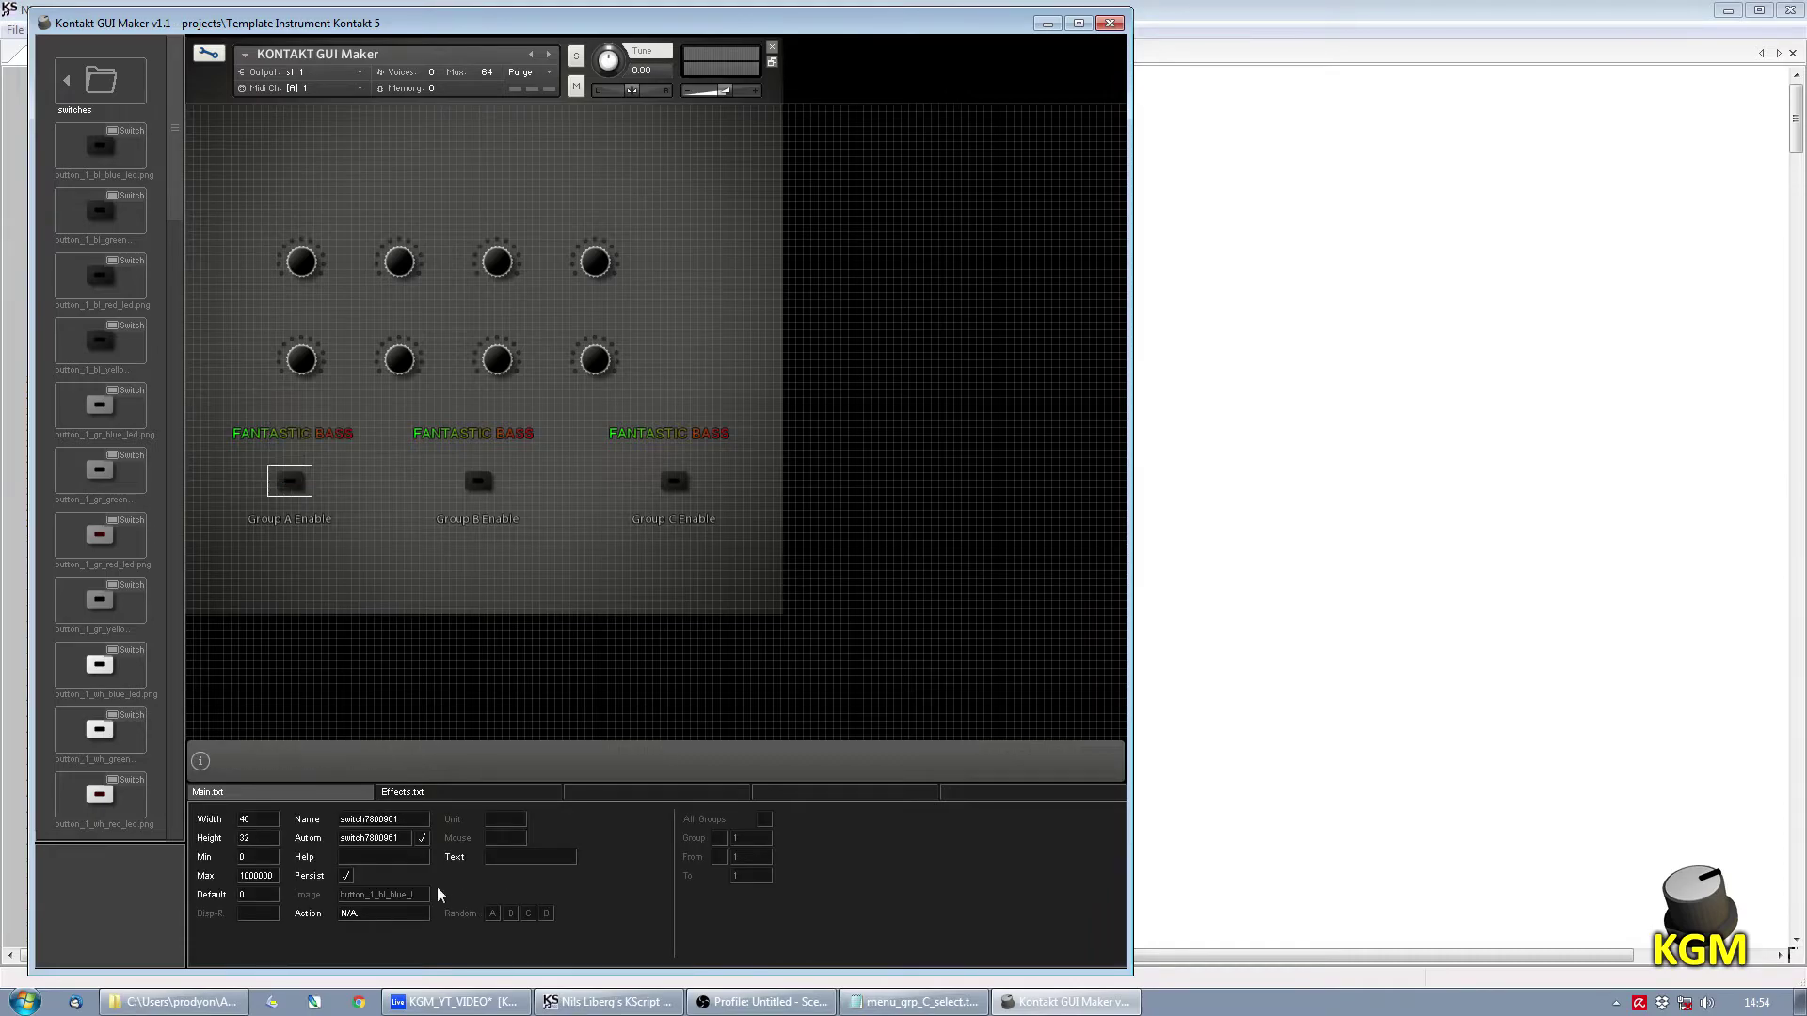
click(363, 916)
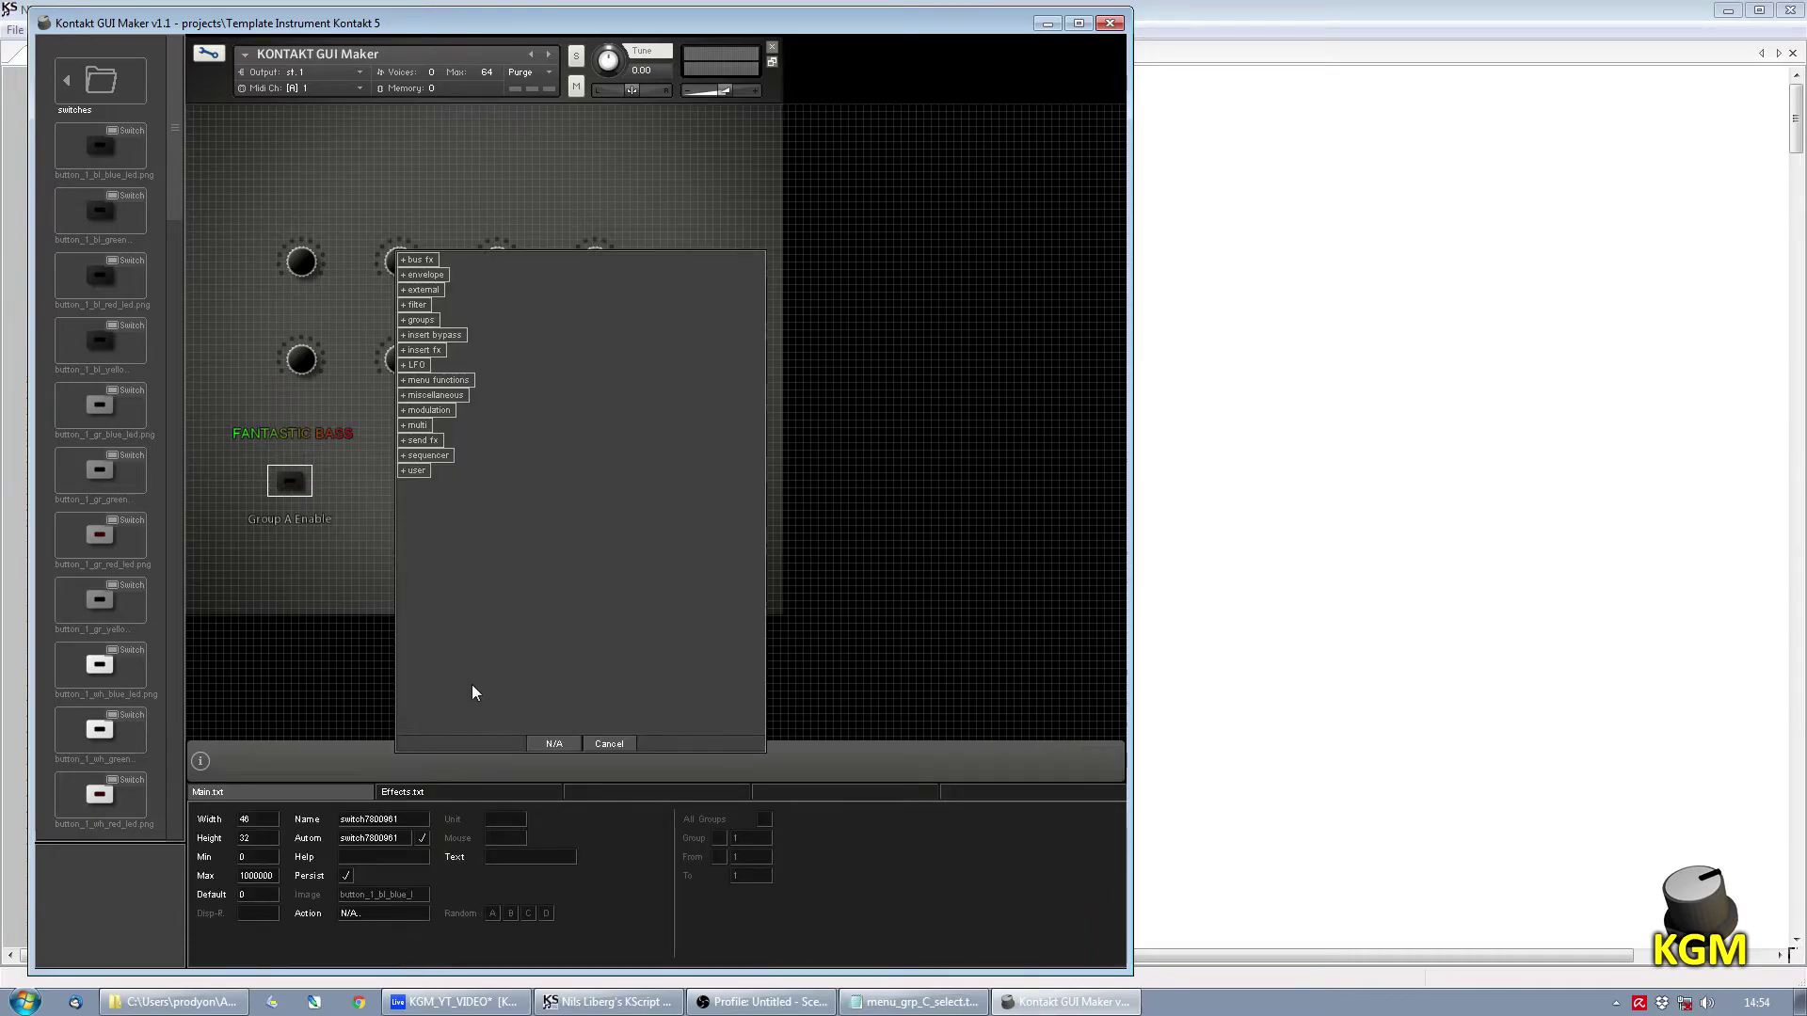
click(453, 397)
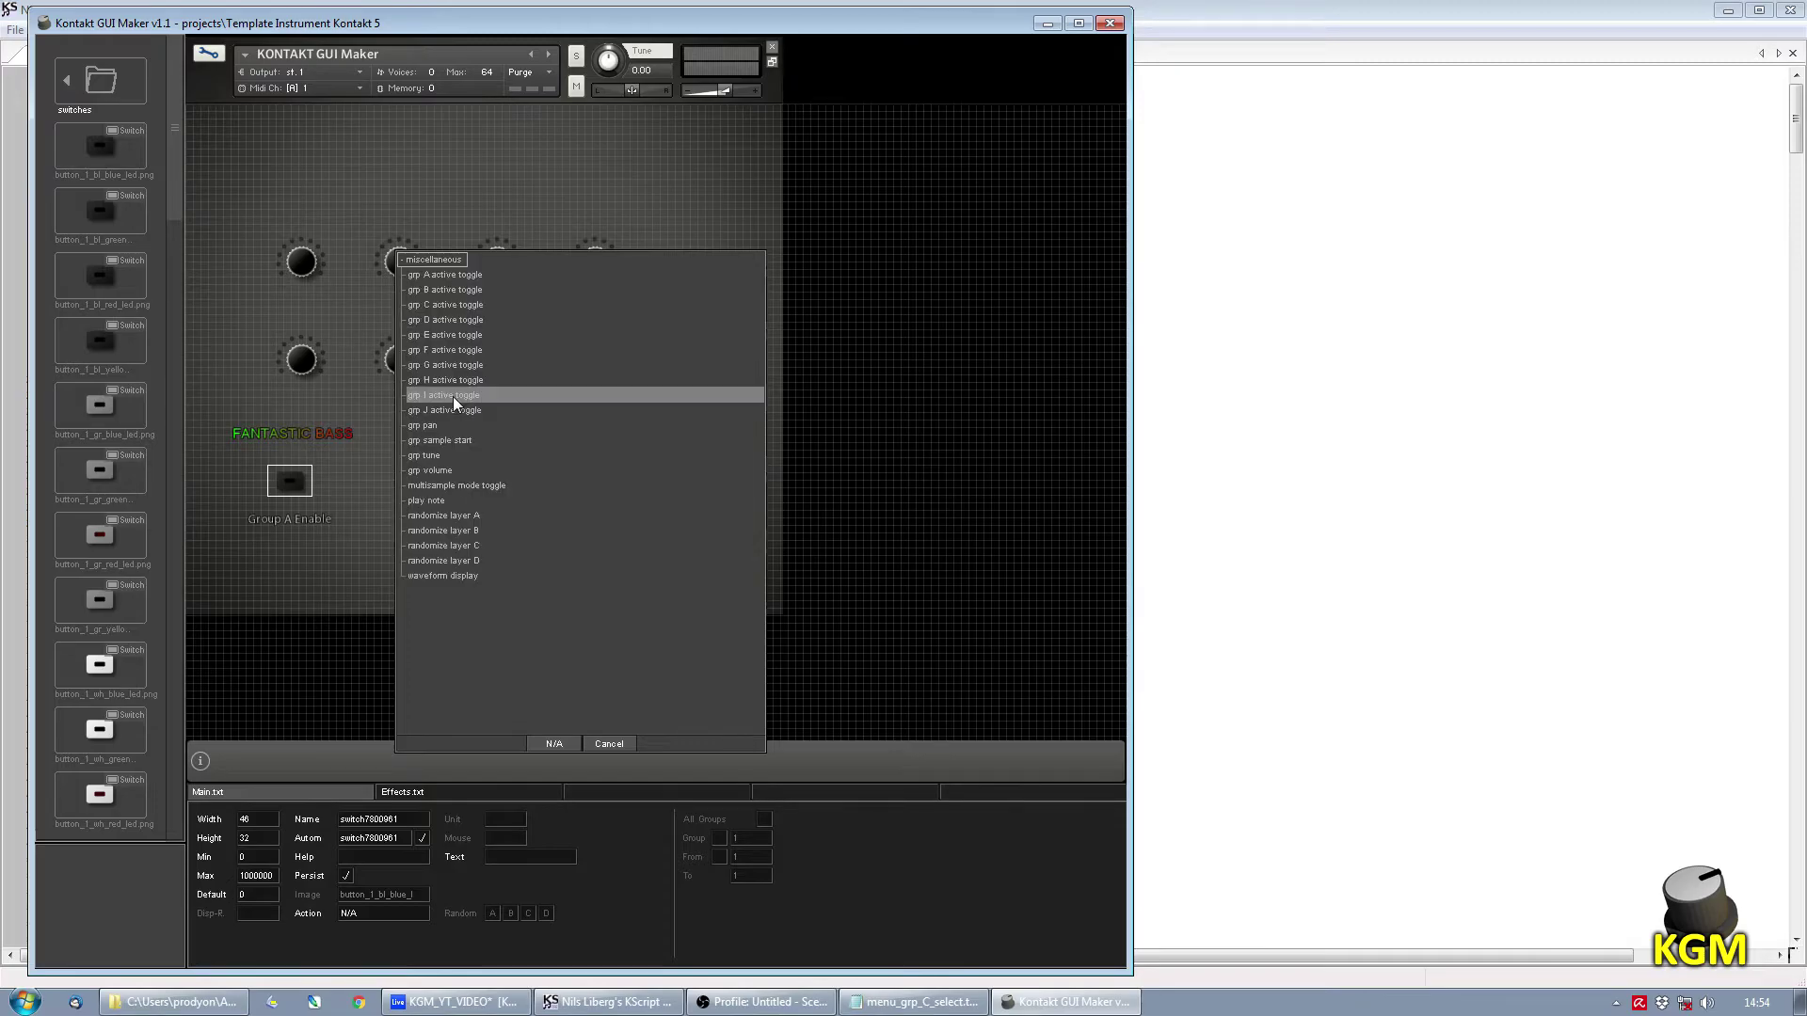
click(459, 278)
Assign the grp B active toggle action to the middle switch.
click(484, 476)
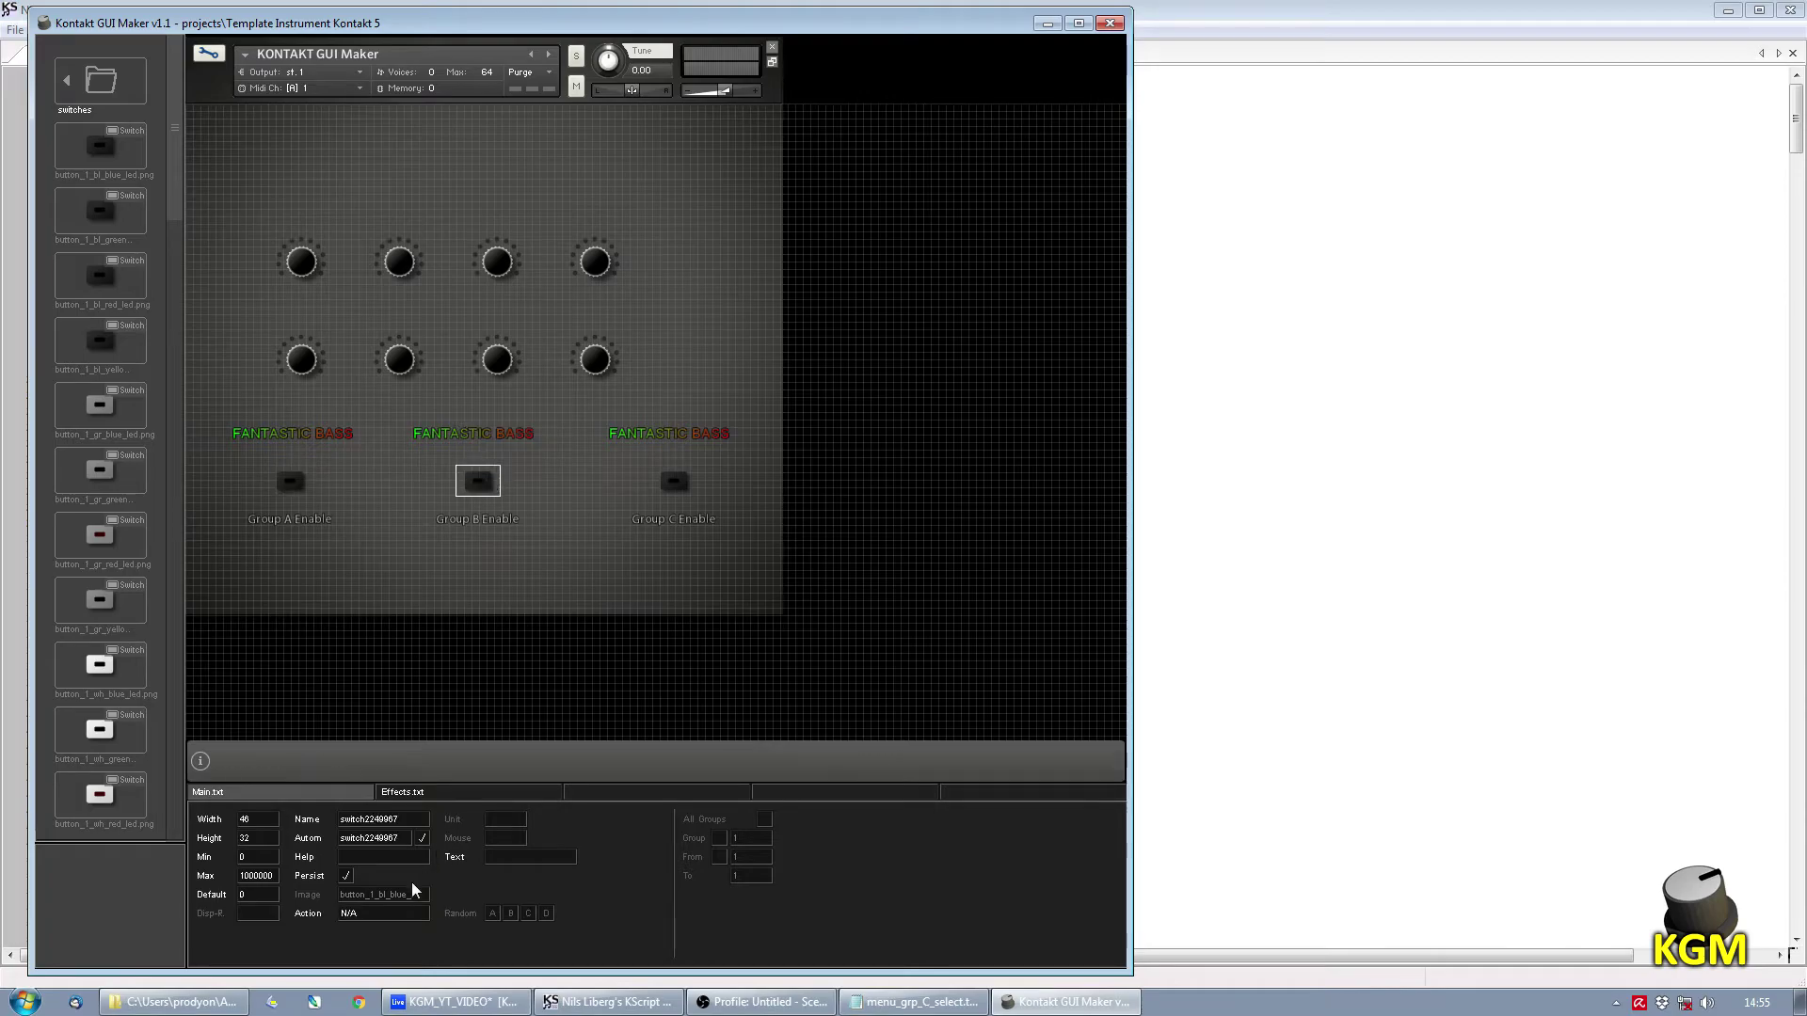
click(390, 915)
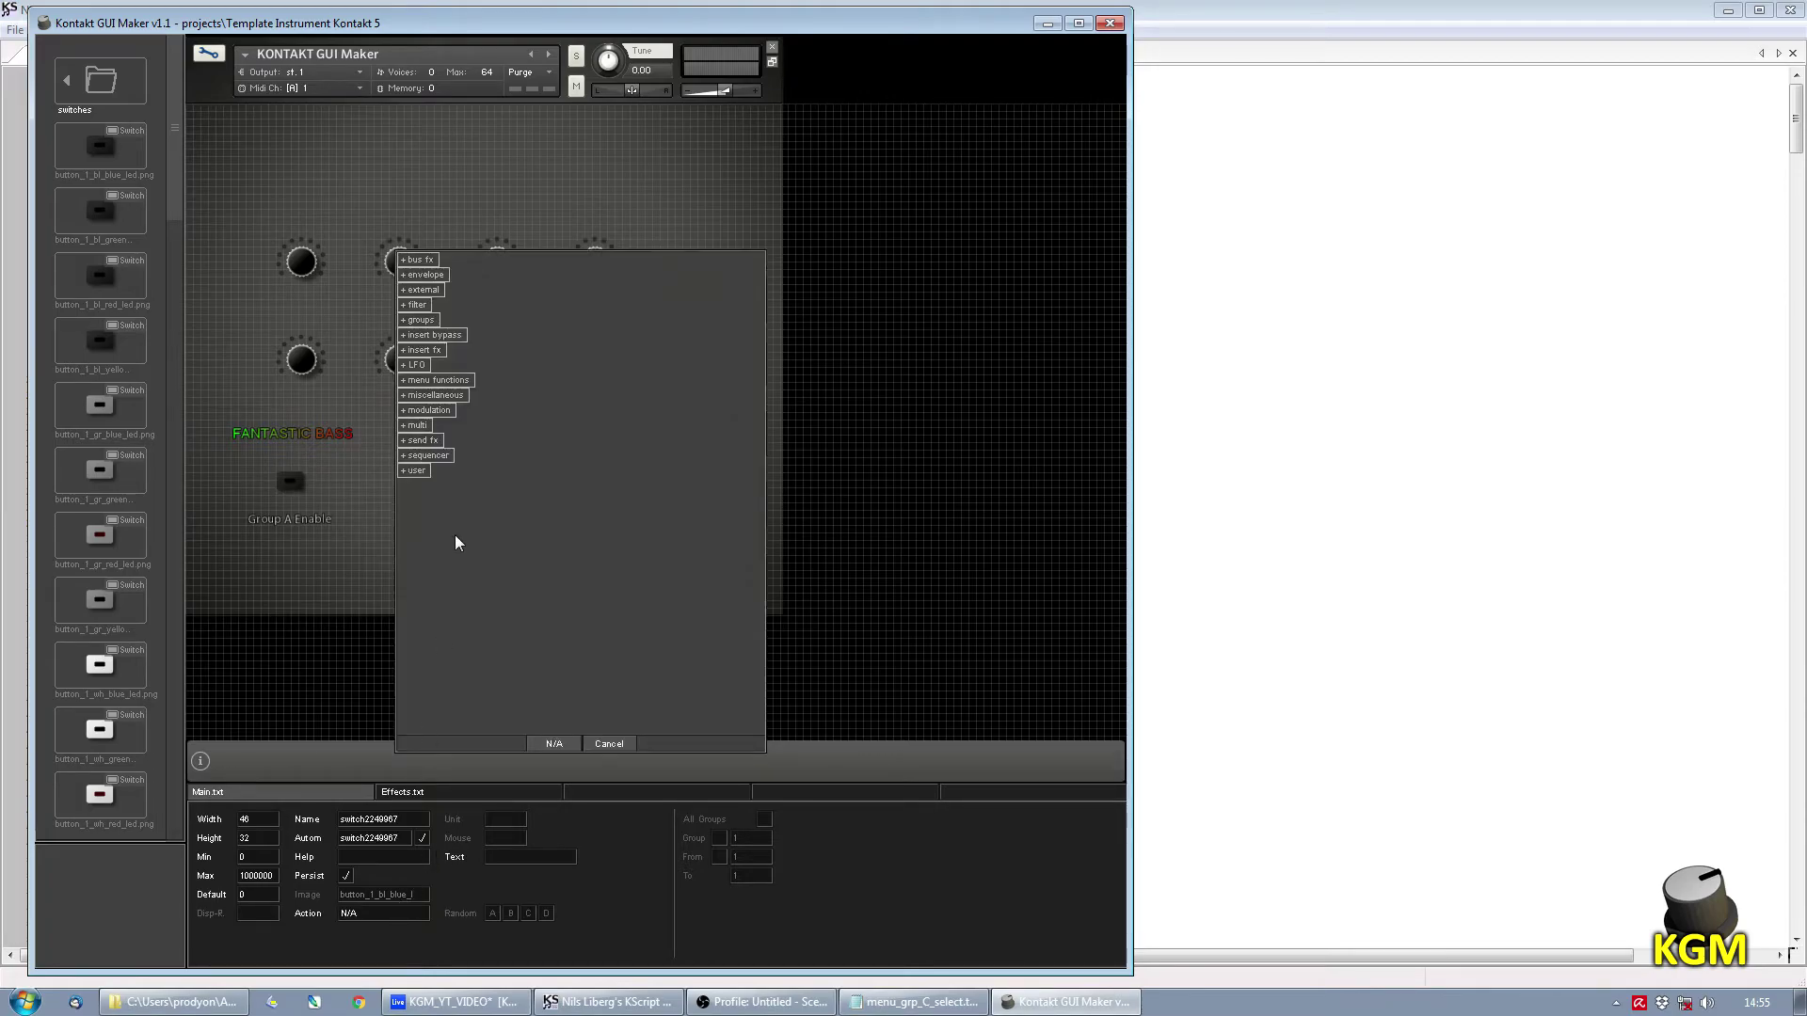
click(447, 411)
click(476, 293)
Assign the grp C active toggle action to the right switch.
click(683, 482)
click(387, 916)
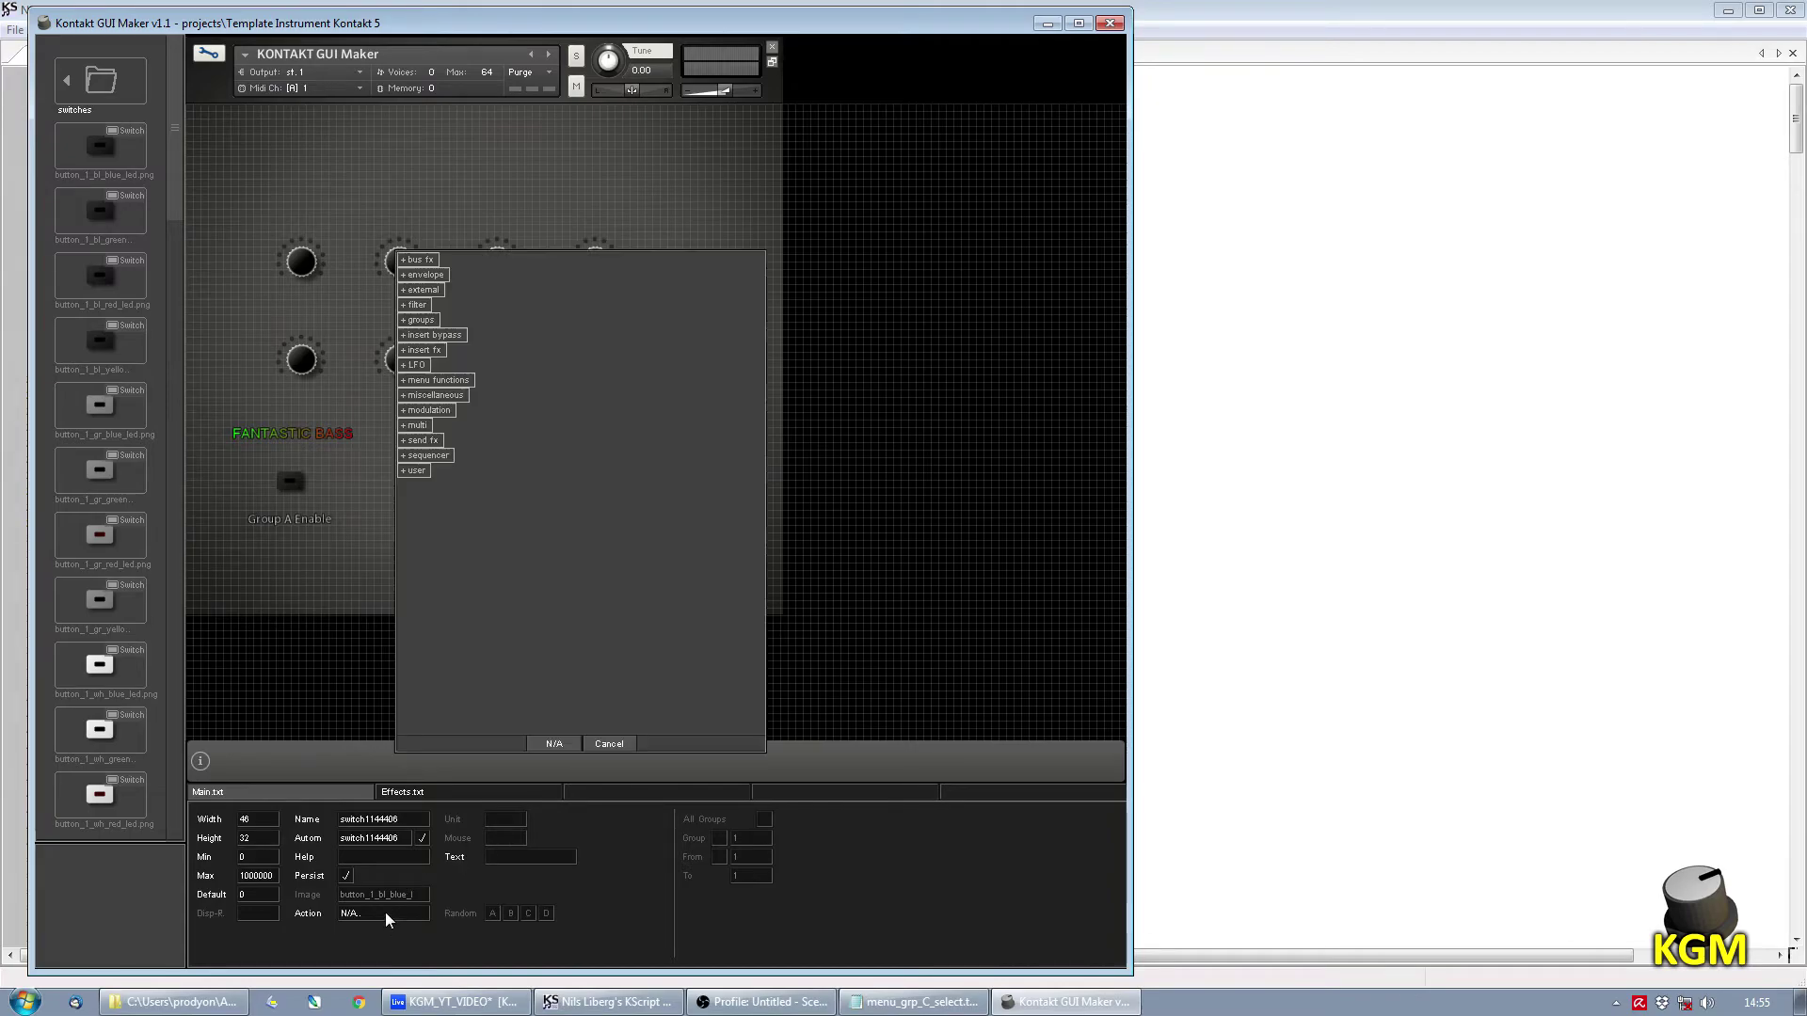
click(453, 397)
click(460, 315)
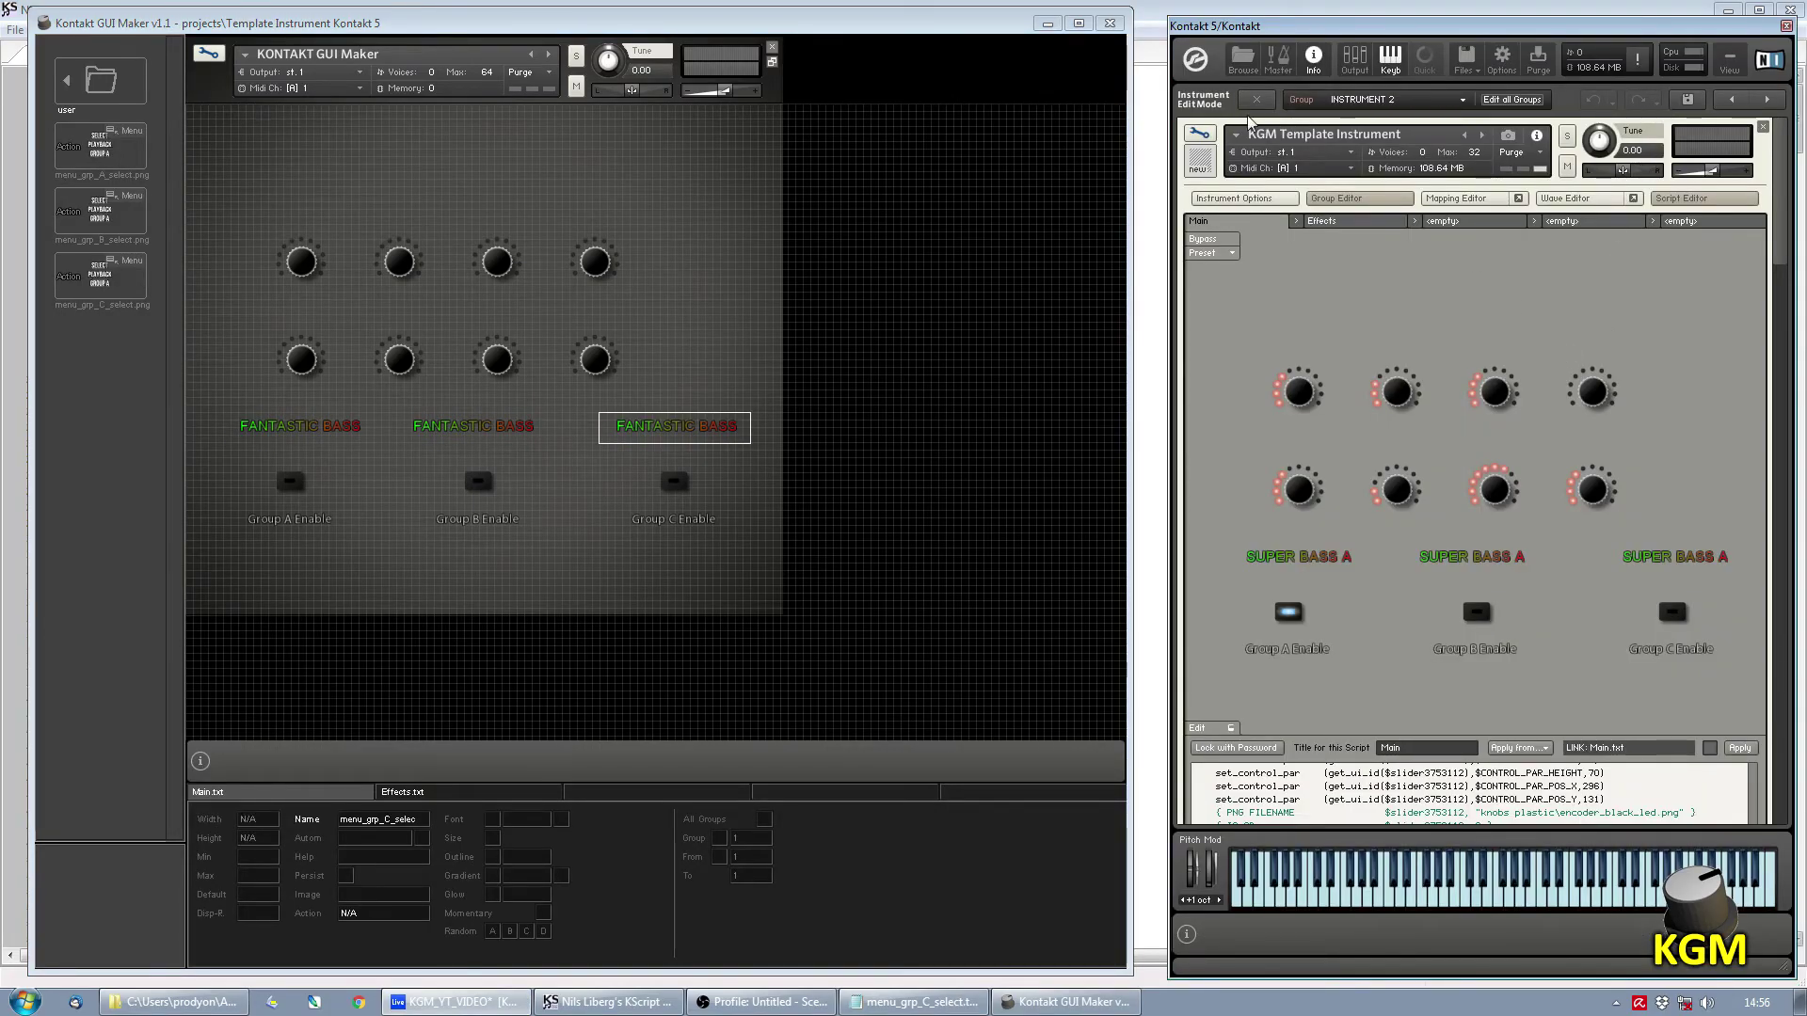
Leave Instrument Edit Mode and set group B's menu to Lovely Bass.
click(1199, 133)
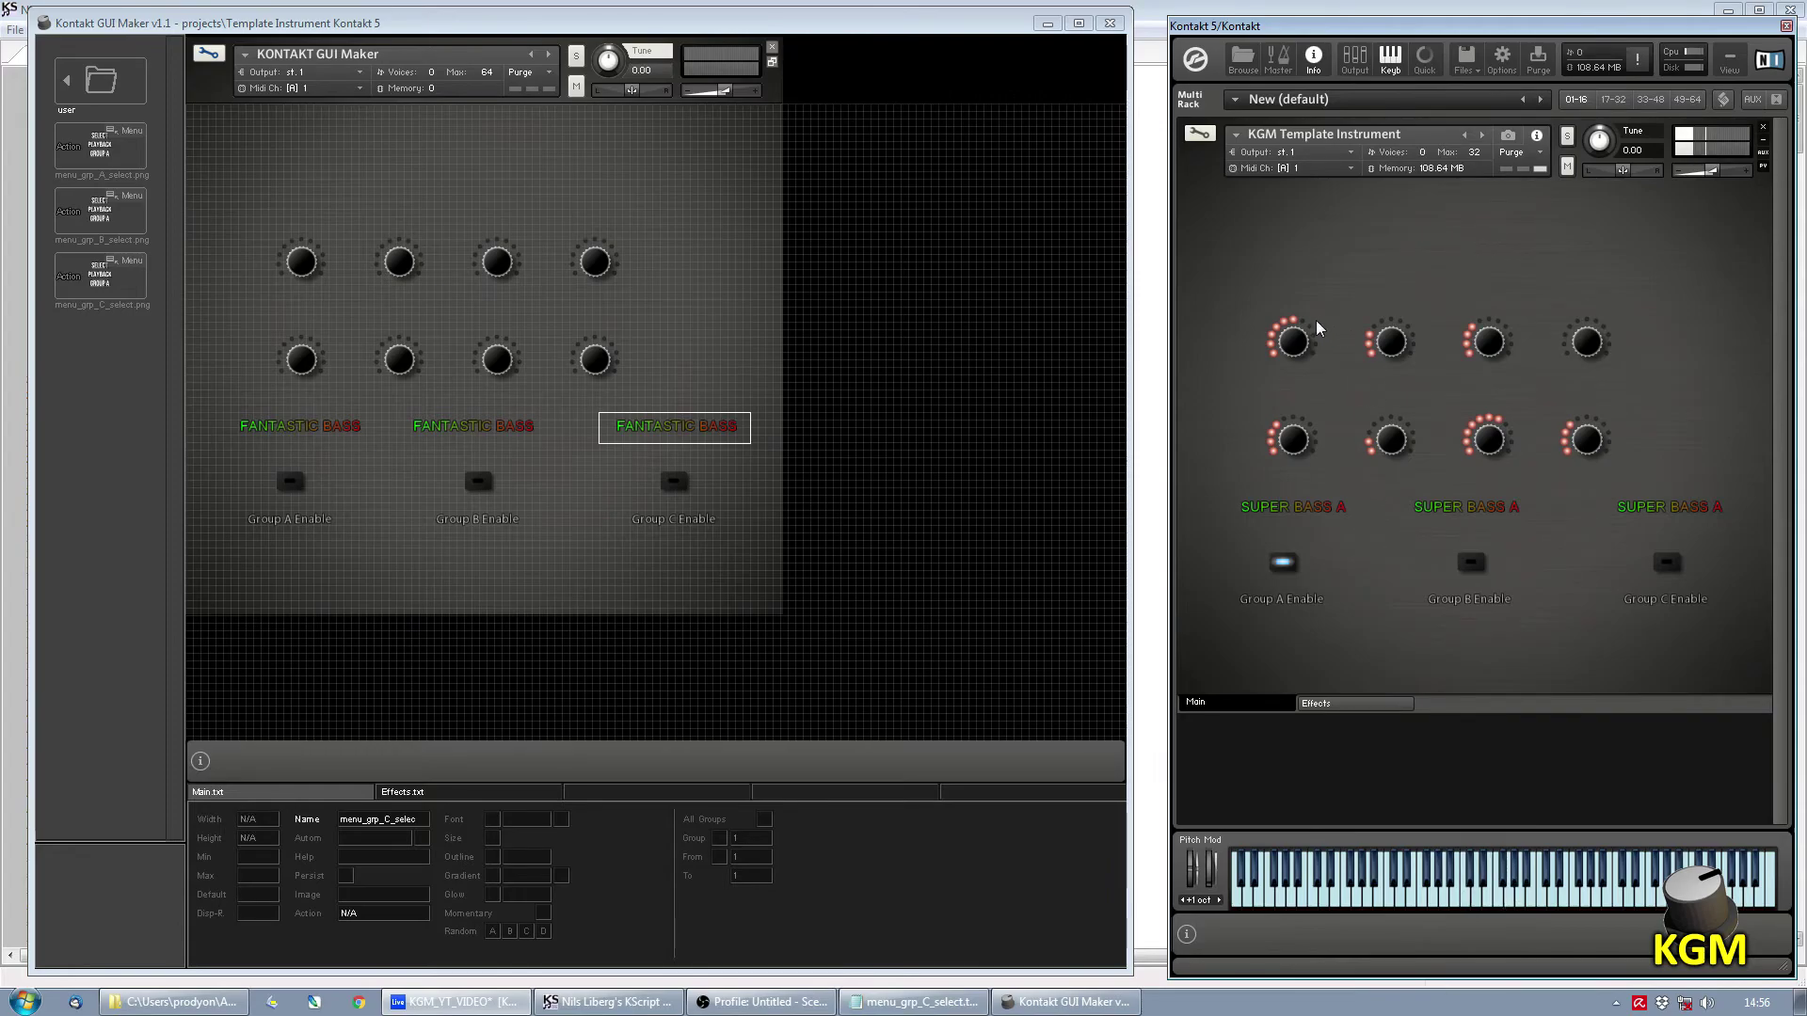
click(1491, 507)
click(1452, 554)
click(1472, 562)
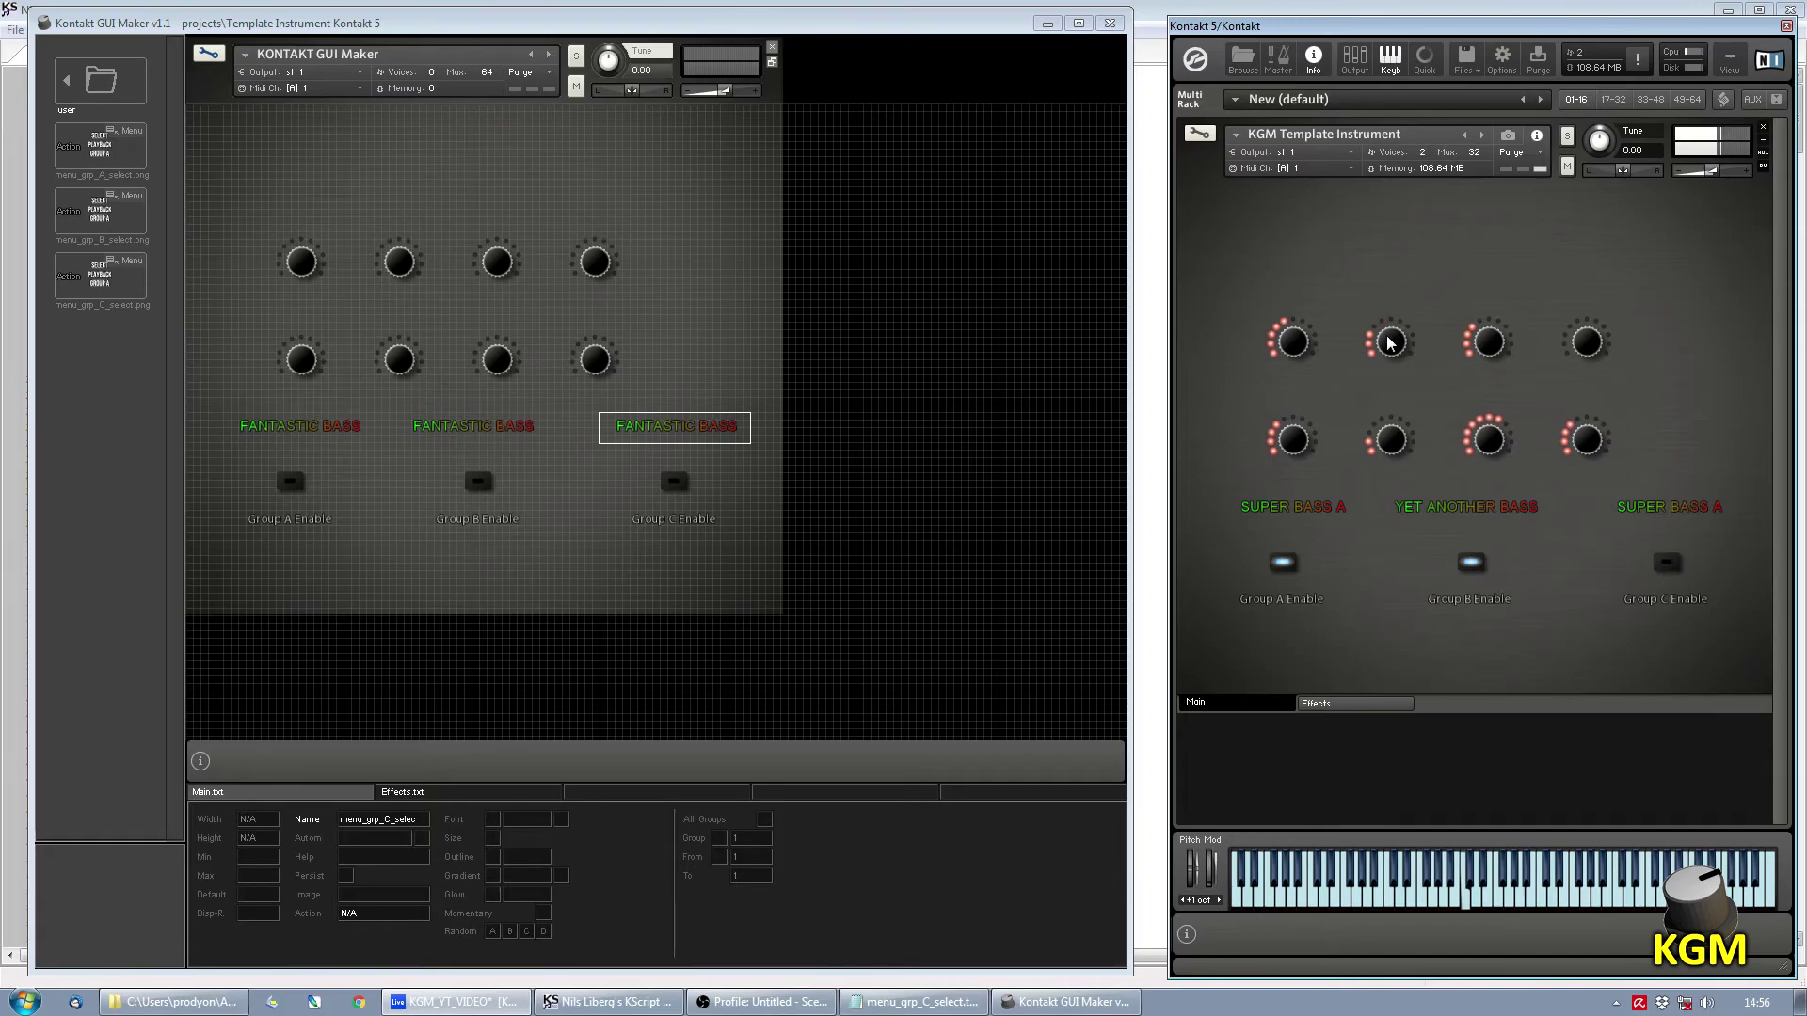
click(1461, 509)
click(1442, 602)
click(1465, 507)
click(1430, 616)
Set group C's menu to Fantastic Bass, switch group C on, and test the knobs.
click(1651, 508)
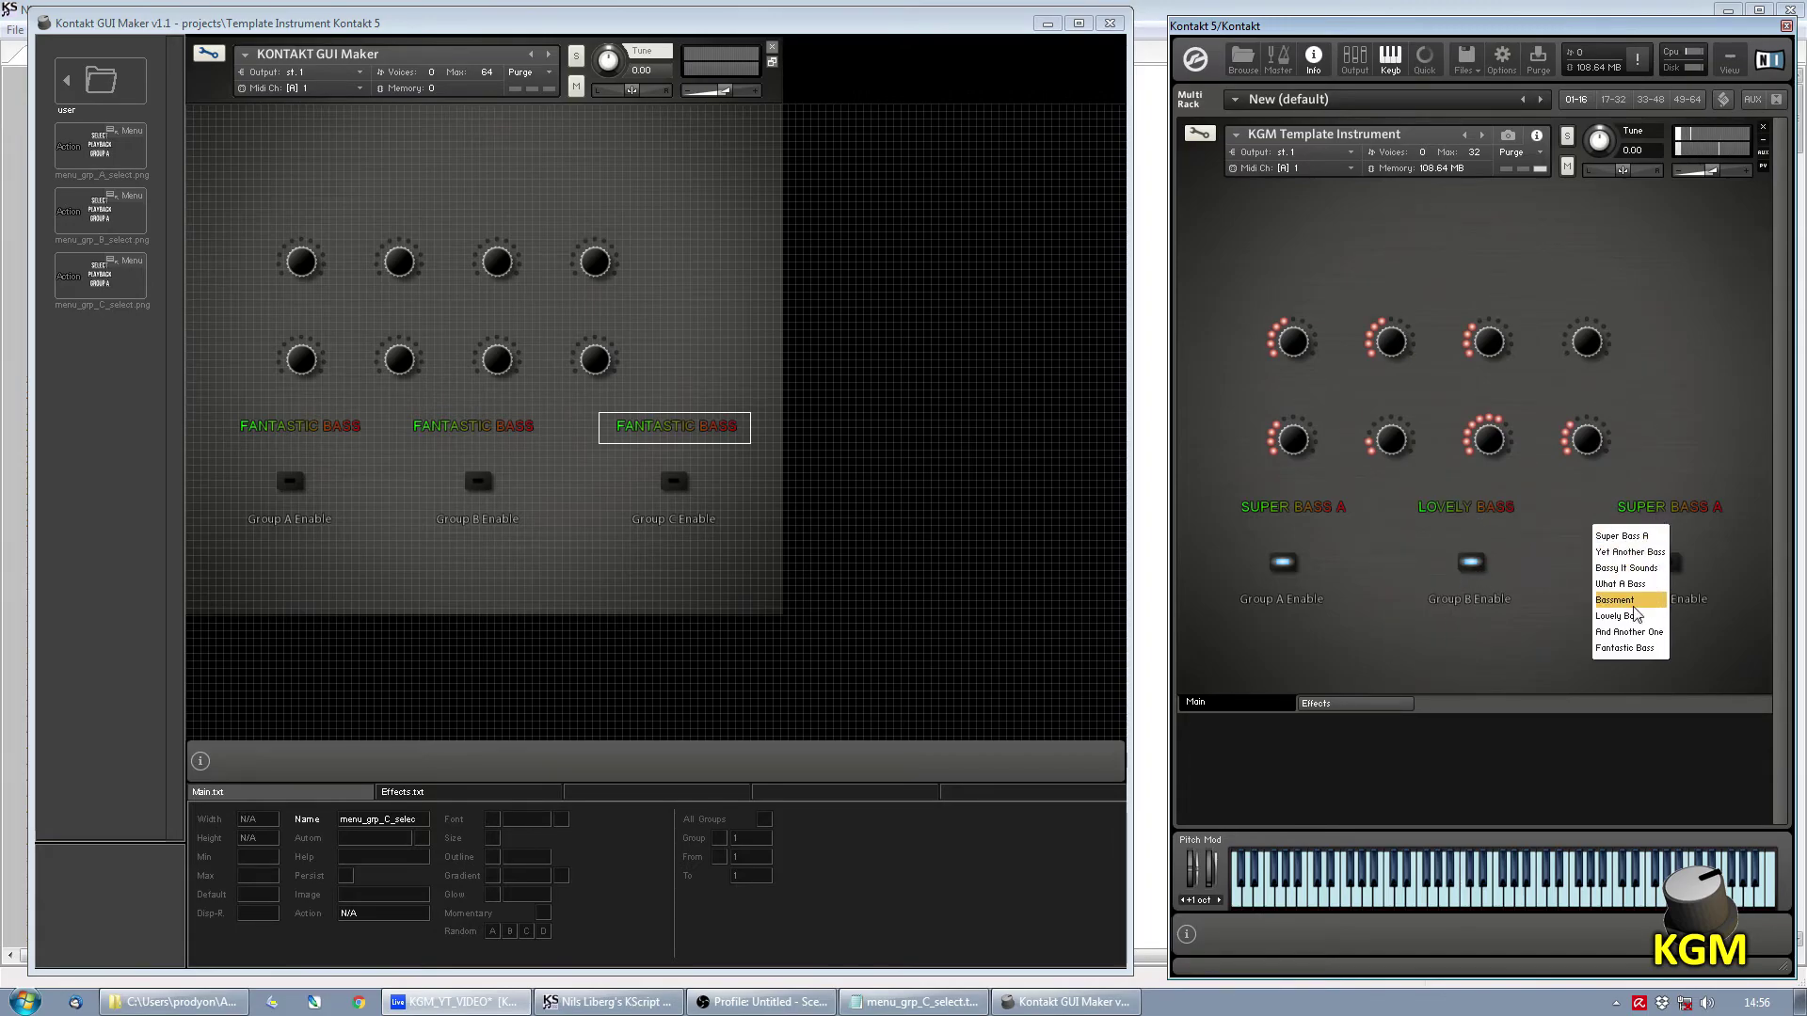
click(1624, 648)
click(1667, 563)
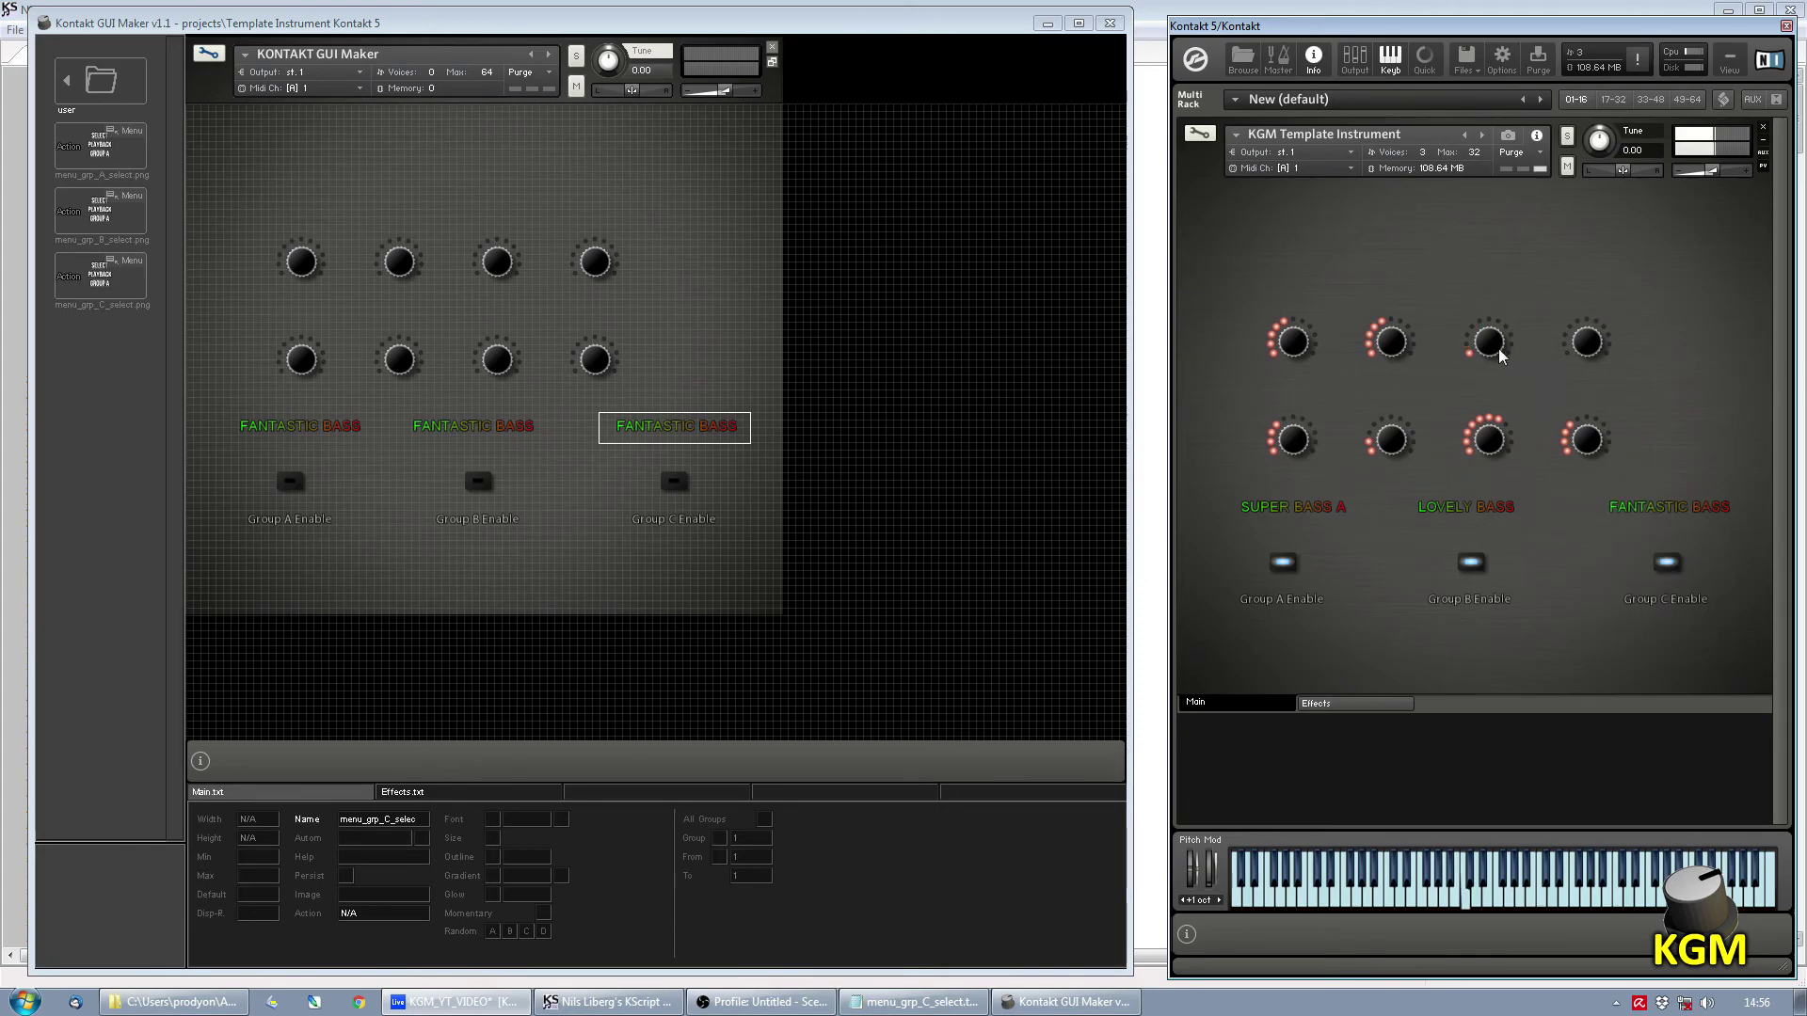
drag(1502, 352, 1507, 314)
mouse_move(1577, 442)
mouse_down()
mouse_move(1600, 414)
mouse_move(1596, 438)
mouse_up()
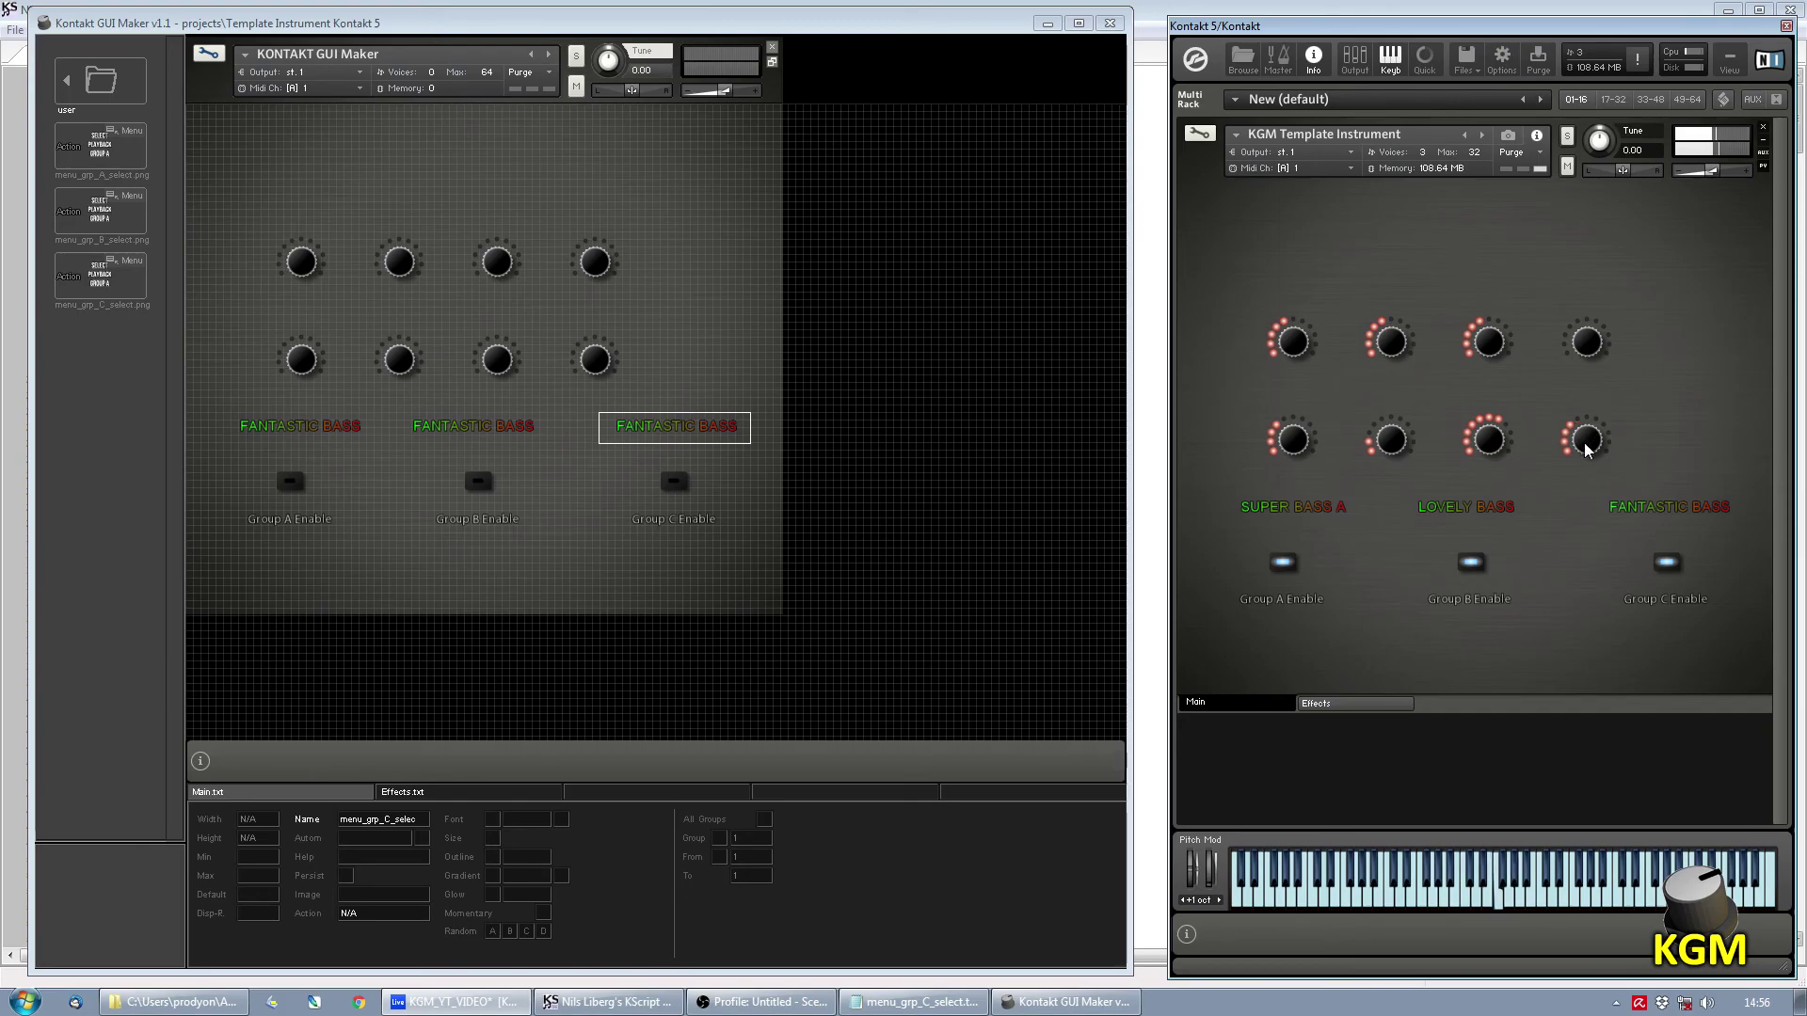